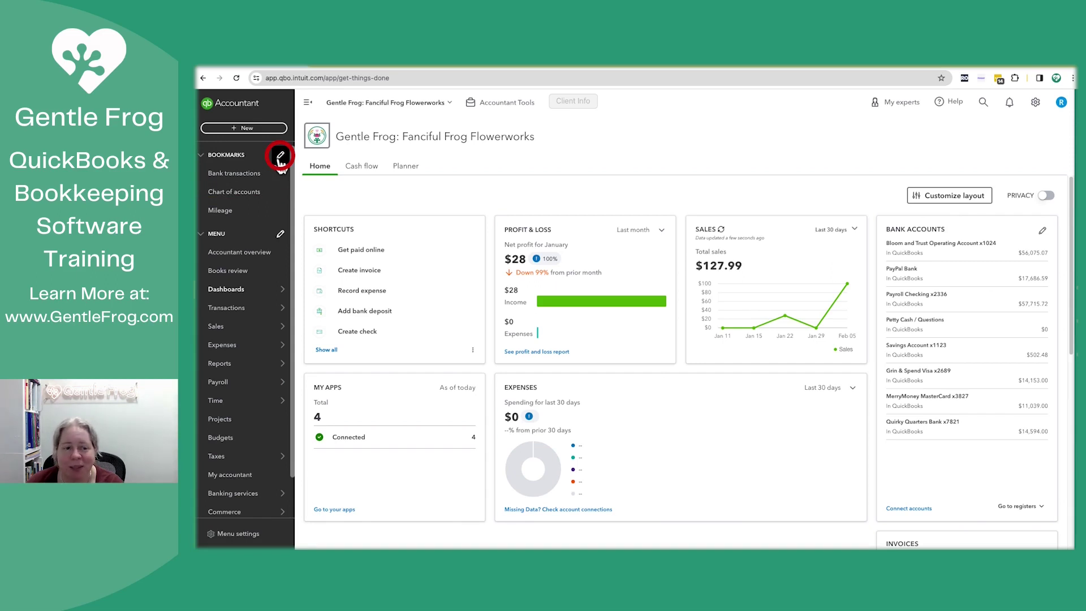
# Step: Re-add Chart of accounts so bookmarks read Bank transactions, Mileage, Chart of accounts, then save
pyautogui.click(279, 156)
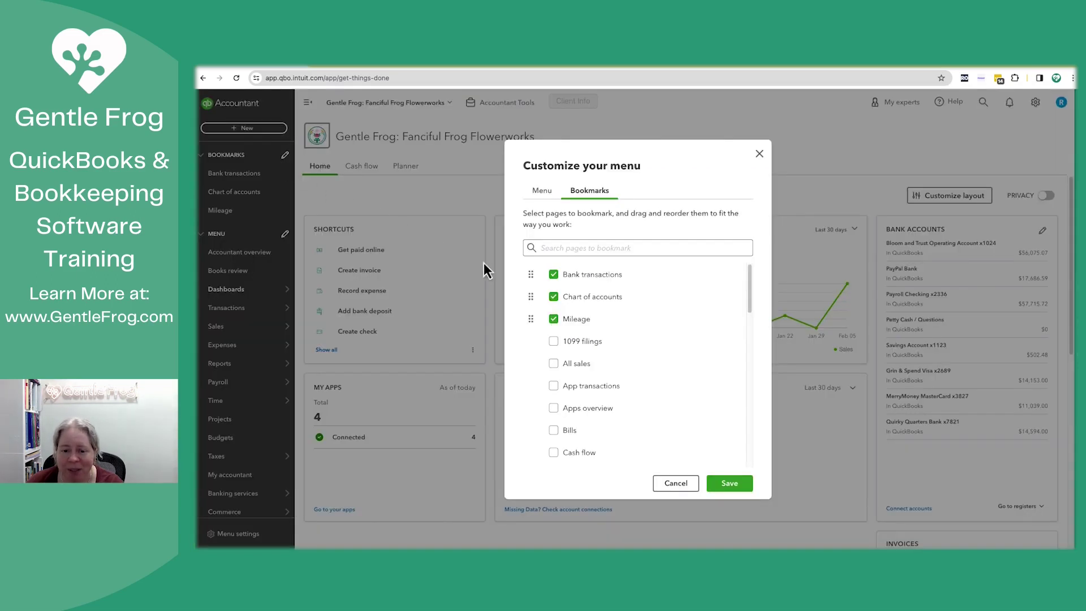
pyautogui.click(553, 297)
pyautogui.click(568, 246)
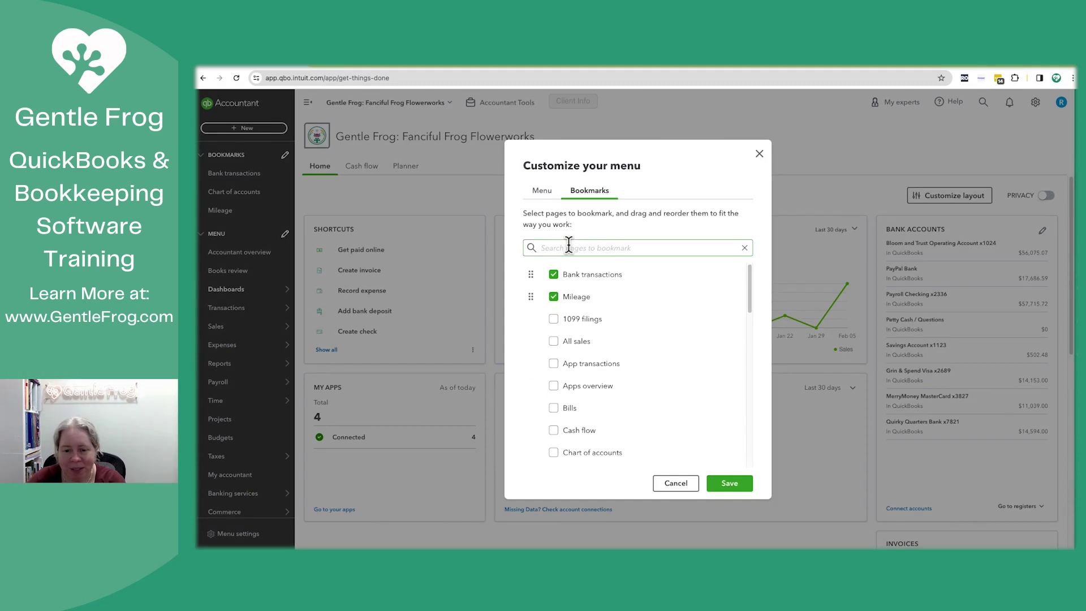
pyautogui.write('cchart')
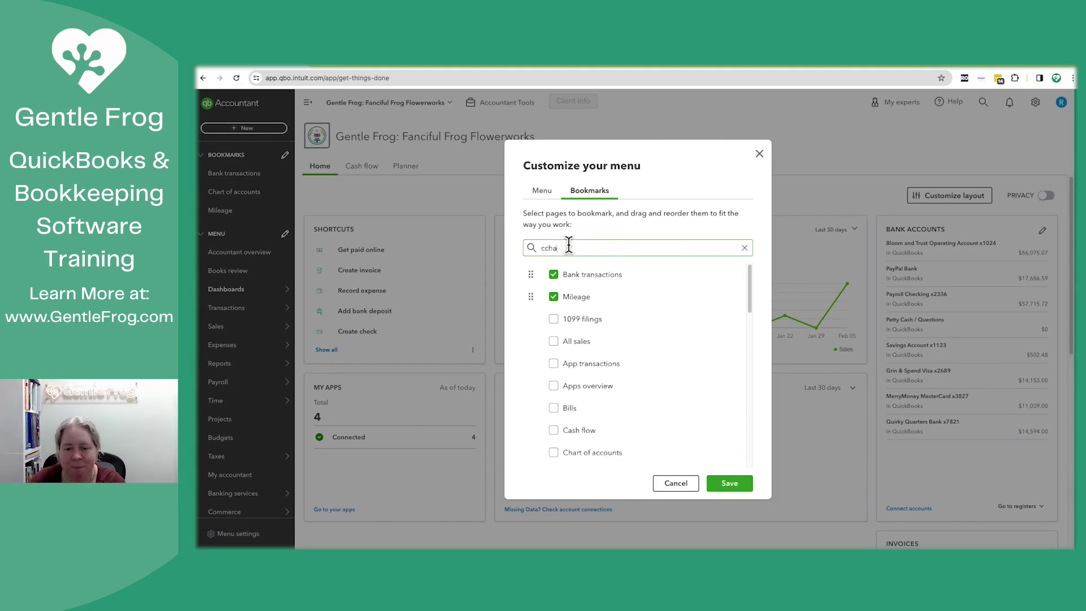
pyautogui.press('BackSpace')
pyautogui.press('BackSpace')
pyautogui.press('BackSpace')
pyautogui.press('BackSpace')
pyautogui.write('chart')
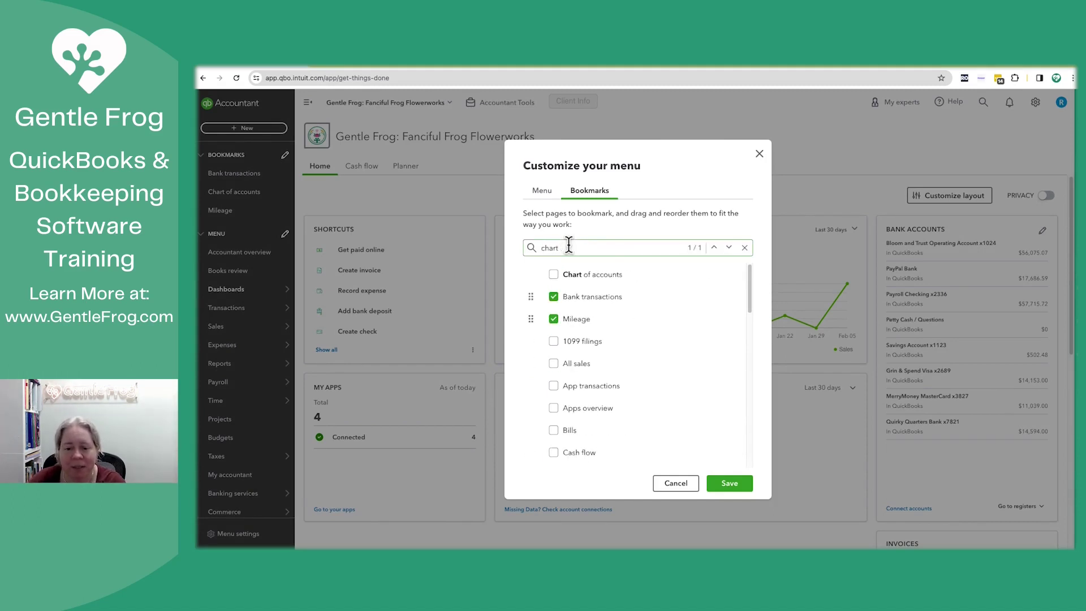
pyautogui.click(553, 274)
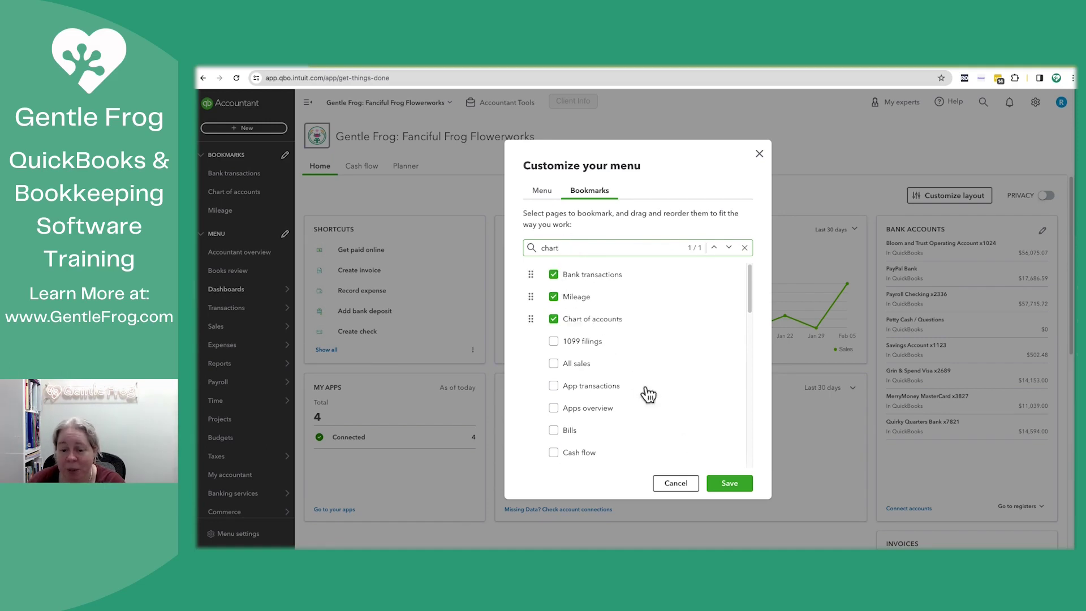
pyautogui.click(726, 485)
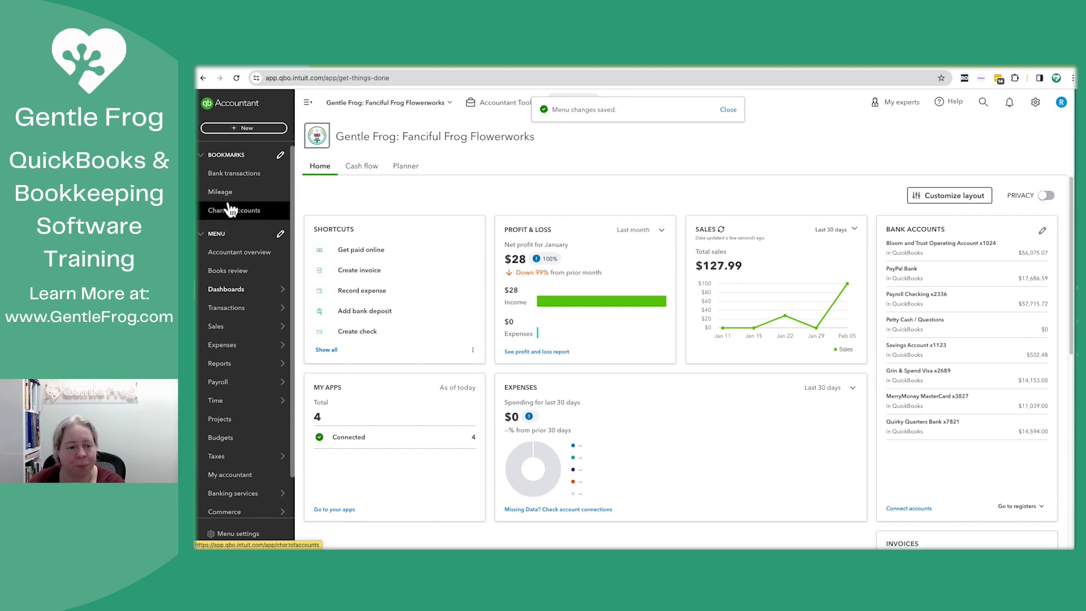
pyautogui.click(239, 211)
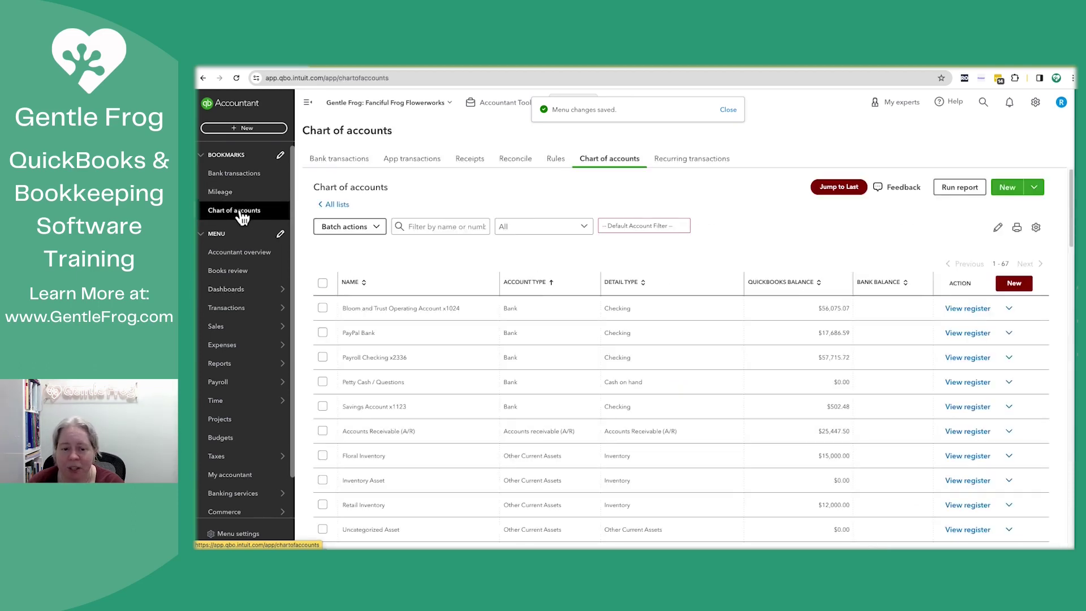
# Step: Filter the account list by 'super' and open the 2024 Super Fast Car account's actions
pyautogui.click(434, 228)
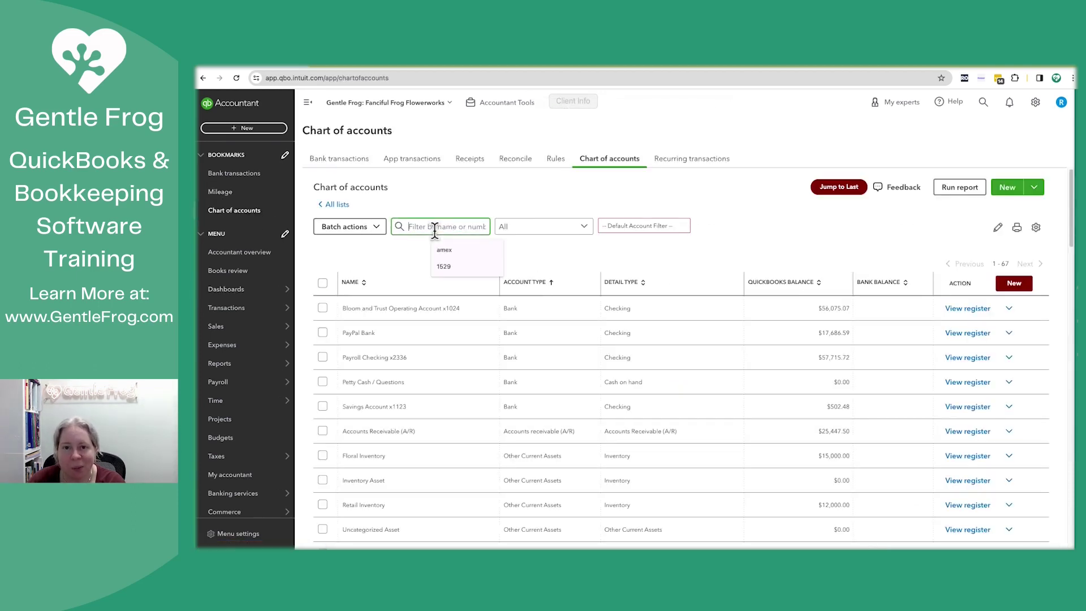
pyautogui.write('super')
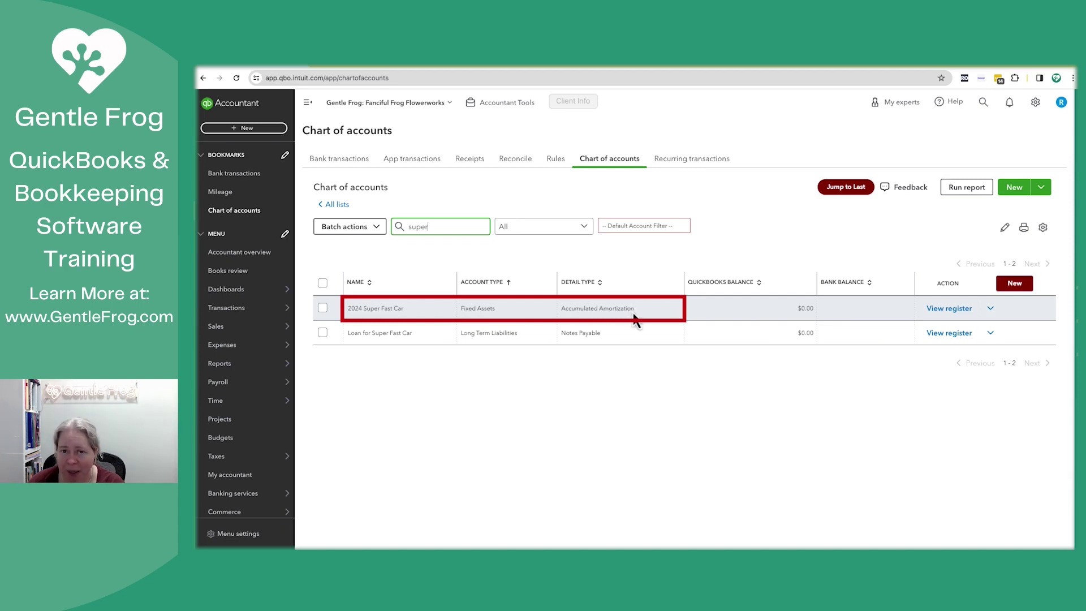
pyautogui.click(991, 311)
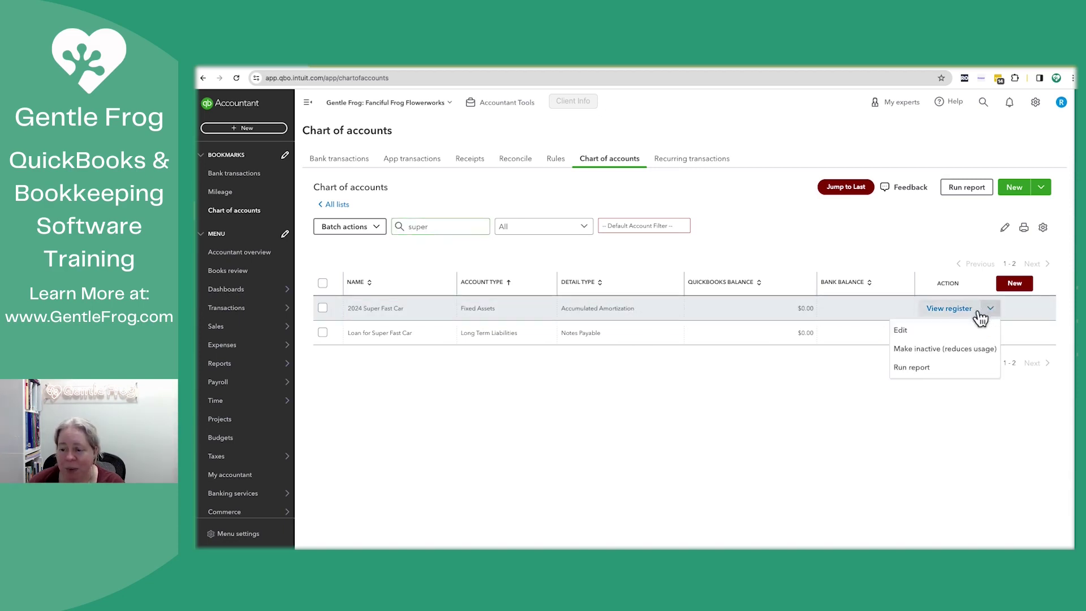
pyautogui.click(930, 333)
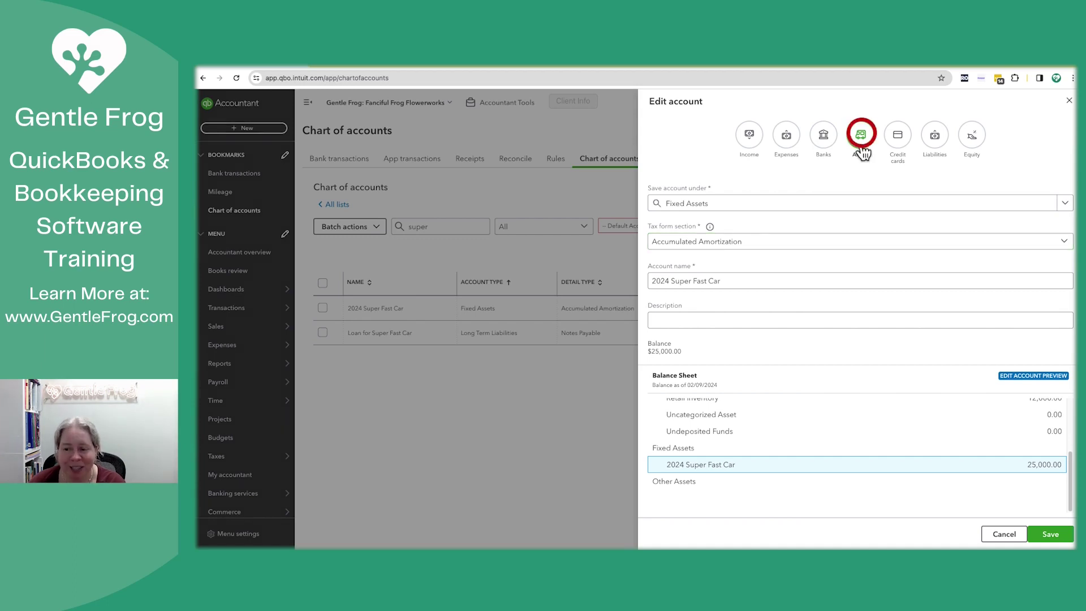
pyautogui.click(704, 210)
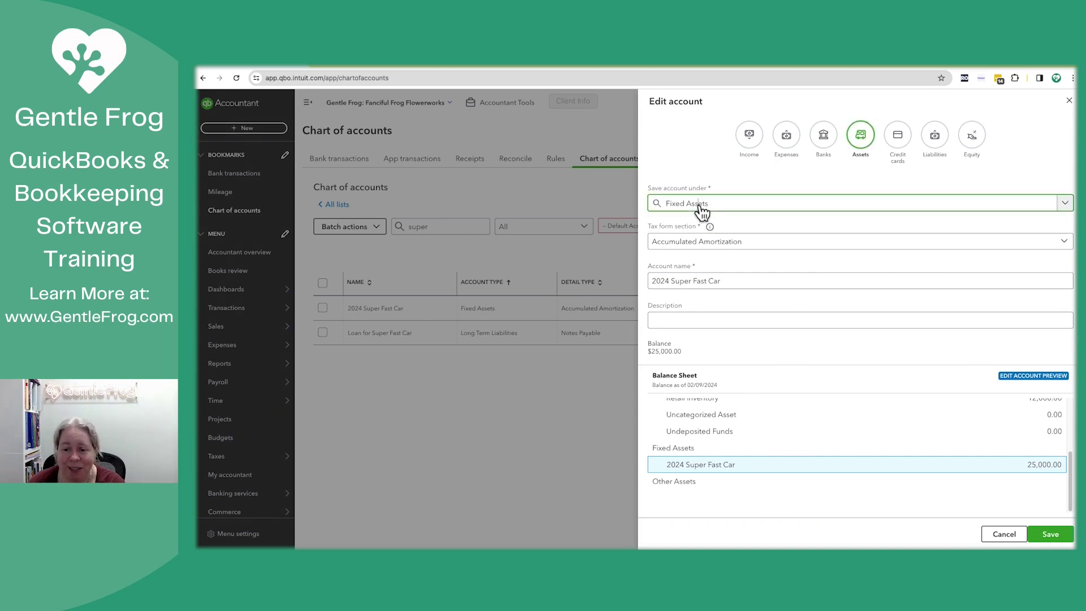
pyautogui.click(726, 209)
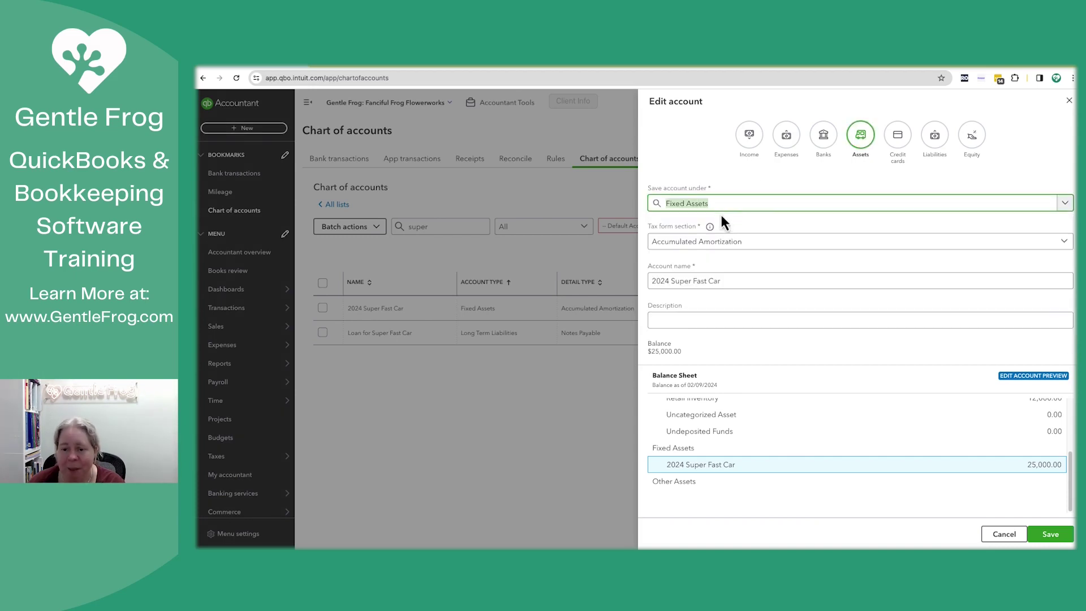
pyautogui.click(715, 243)
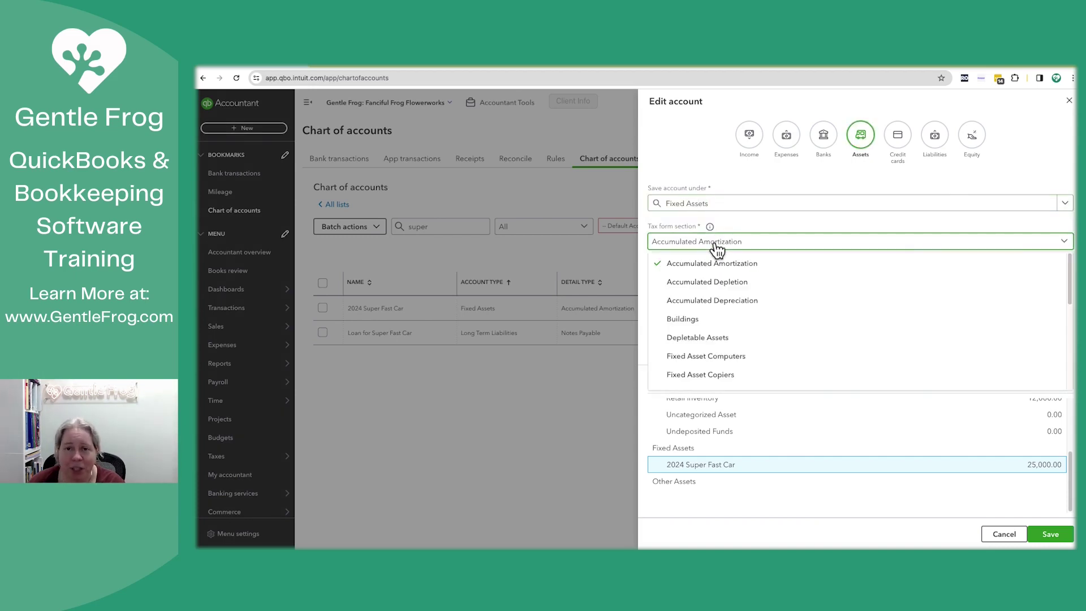
pyautogui.click(715, 244)
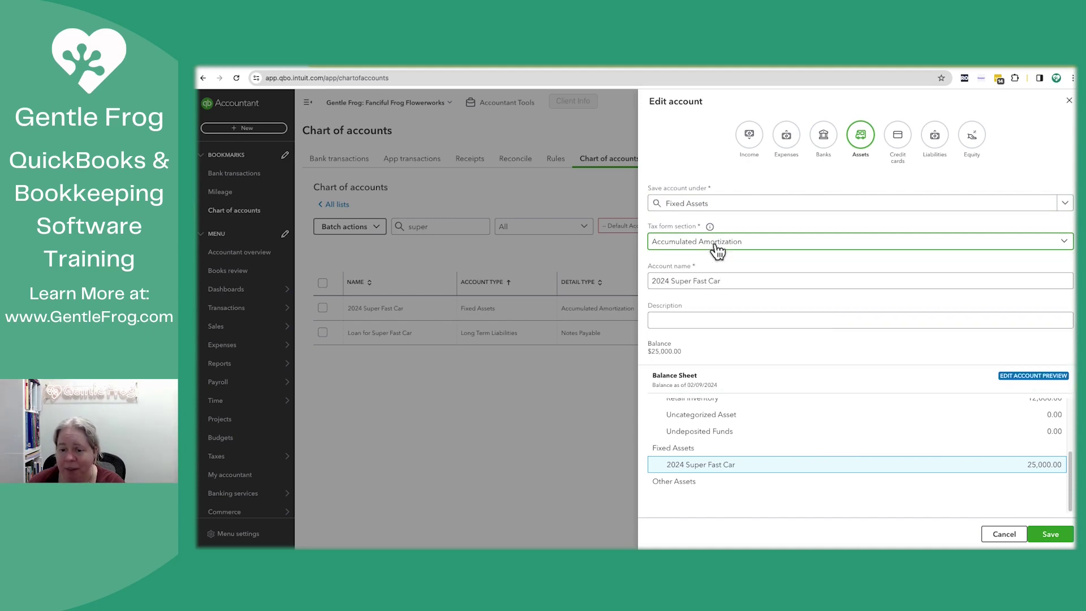
pyautogui.click(728, 275)
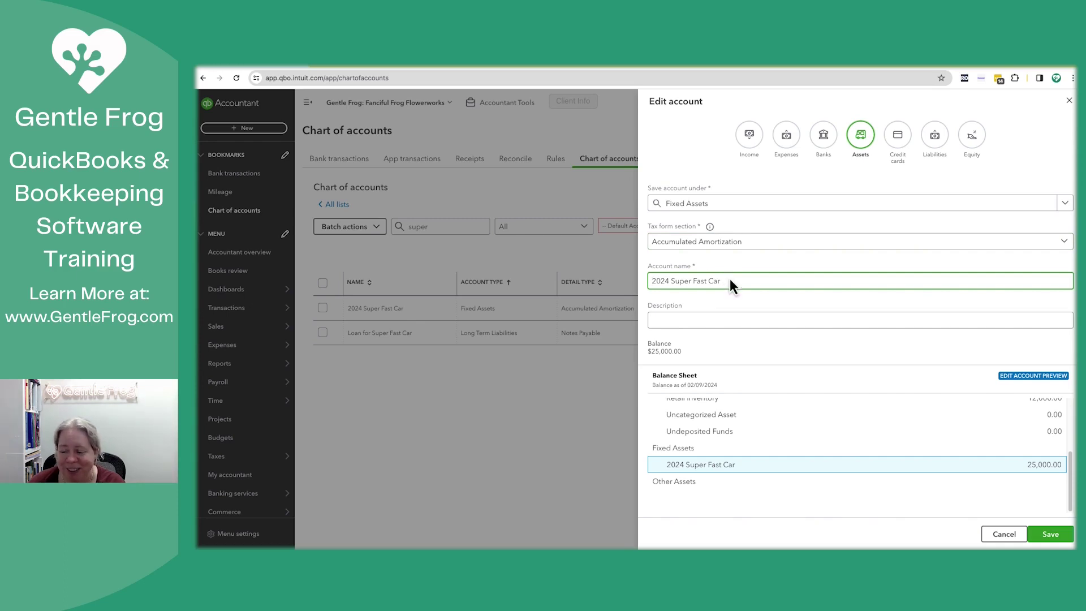
pyautogui.click(1050, 534)
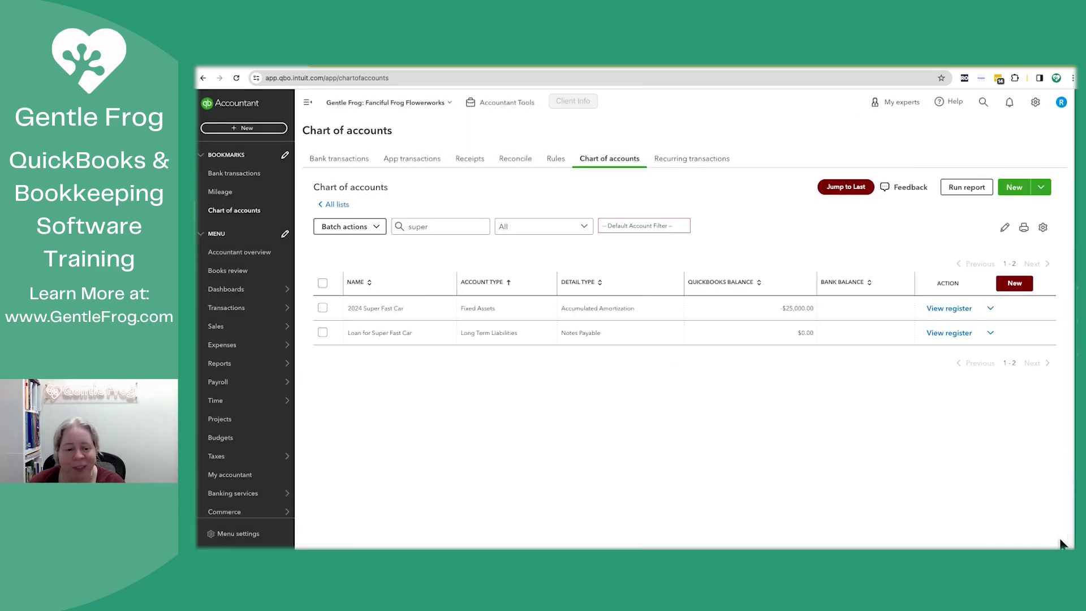
pyautogui.click(991, 309)
pyautogui.click(945, 332)
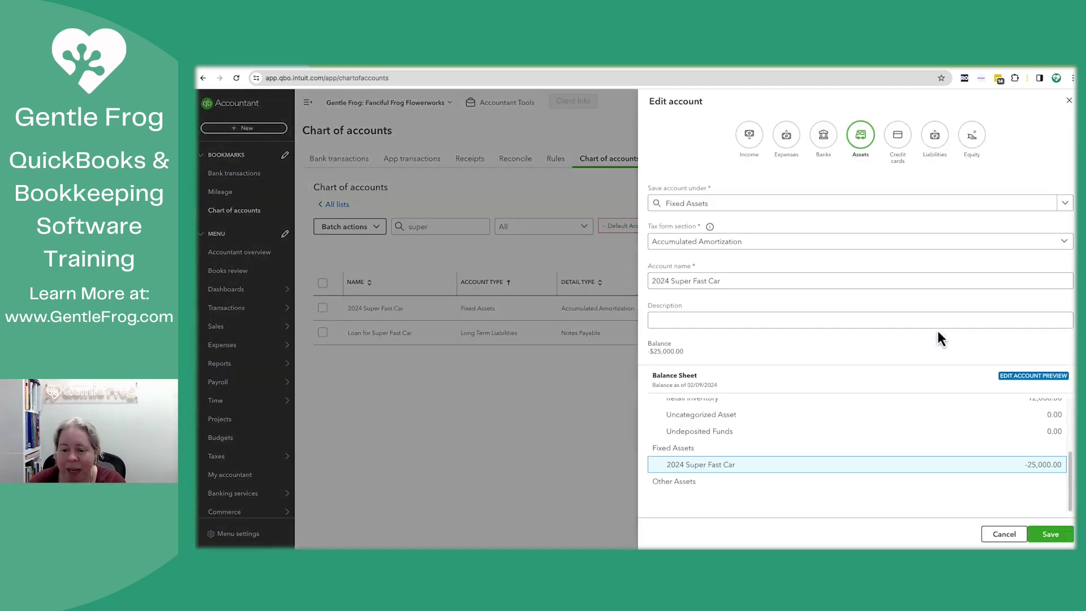
pyautogui.press('Escape')
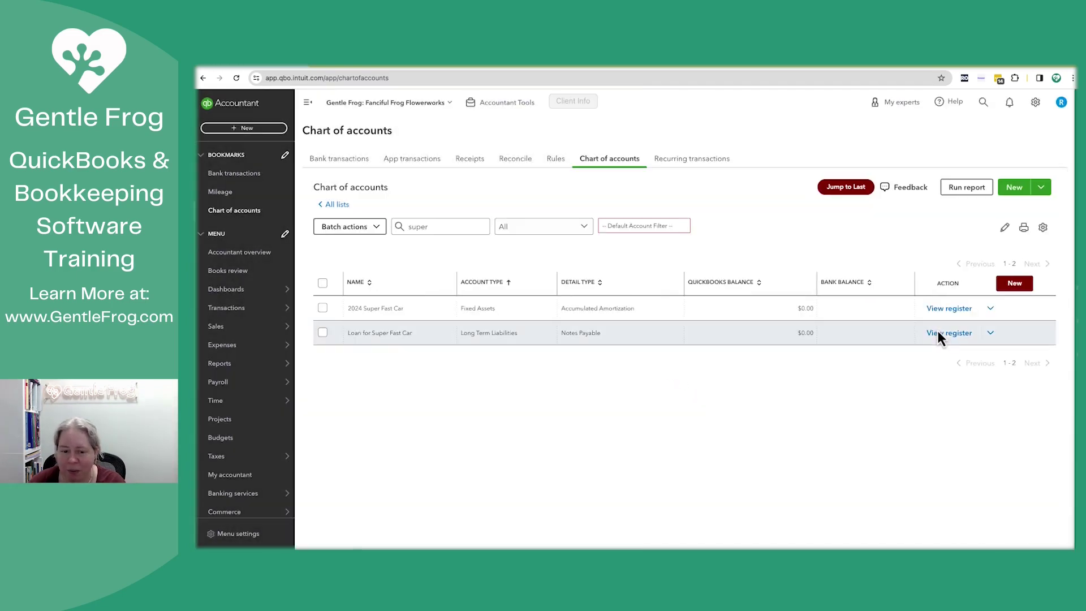
pyautogui.click(1015, 189)
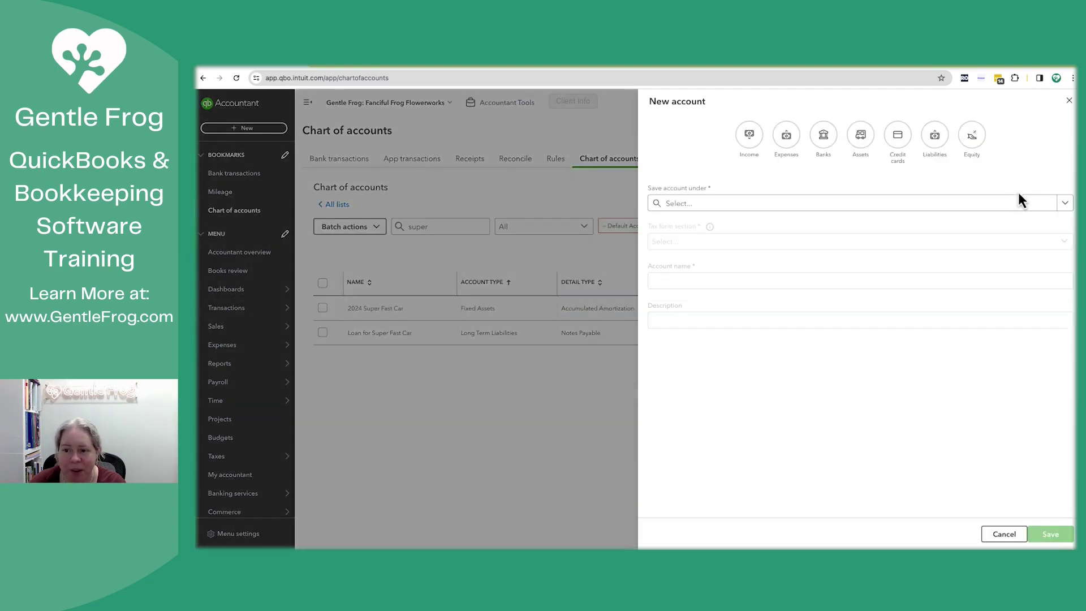
pyautogui.click(861, 142)
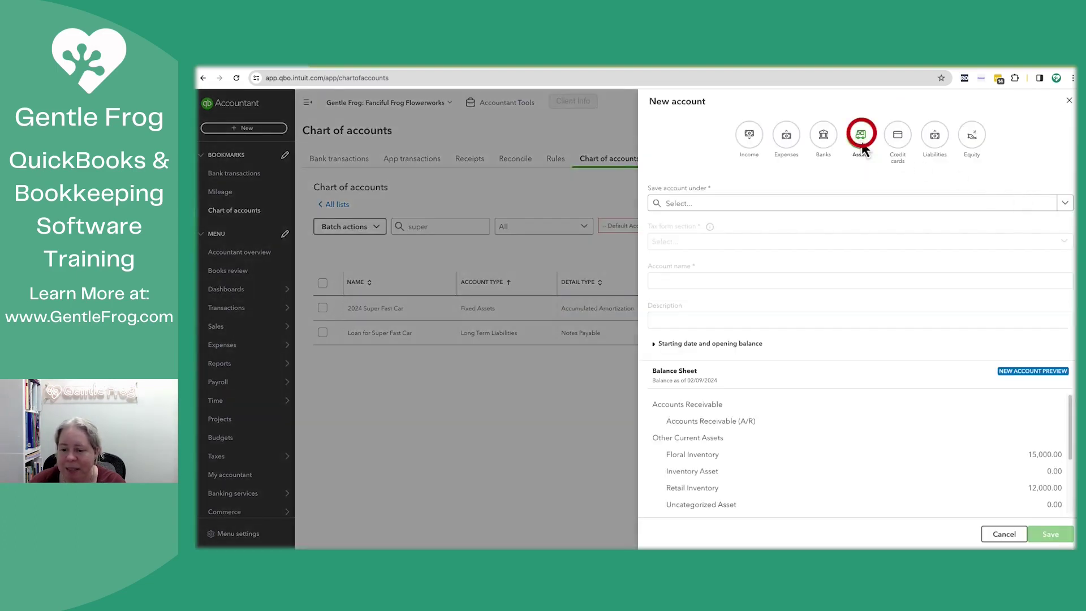
pyautogui.click(653, 345)
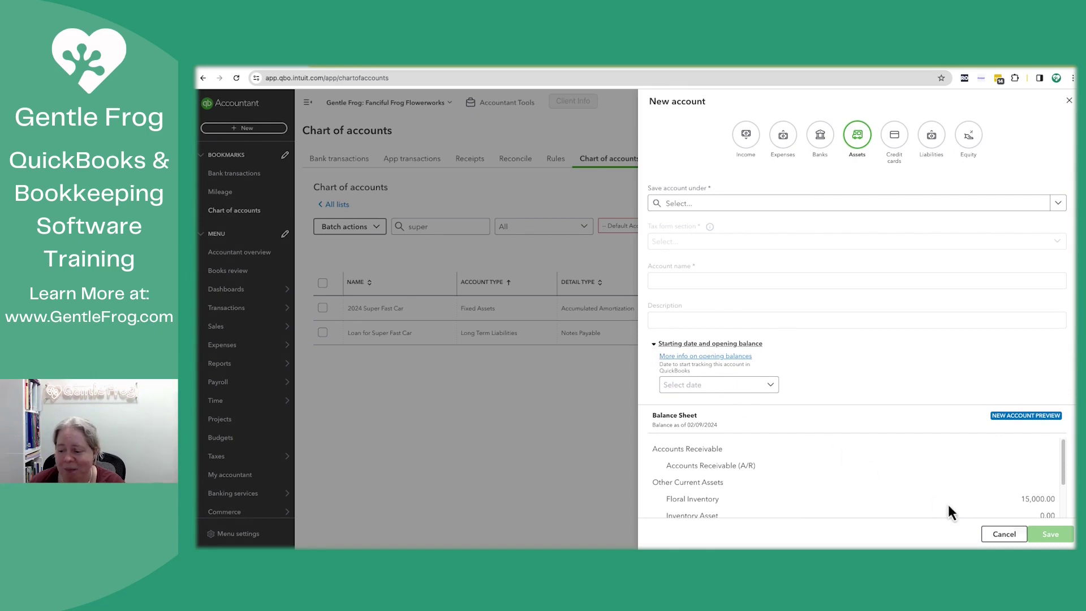
pyautogui.click(1004, 534)
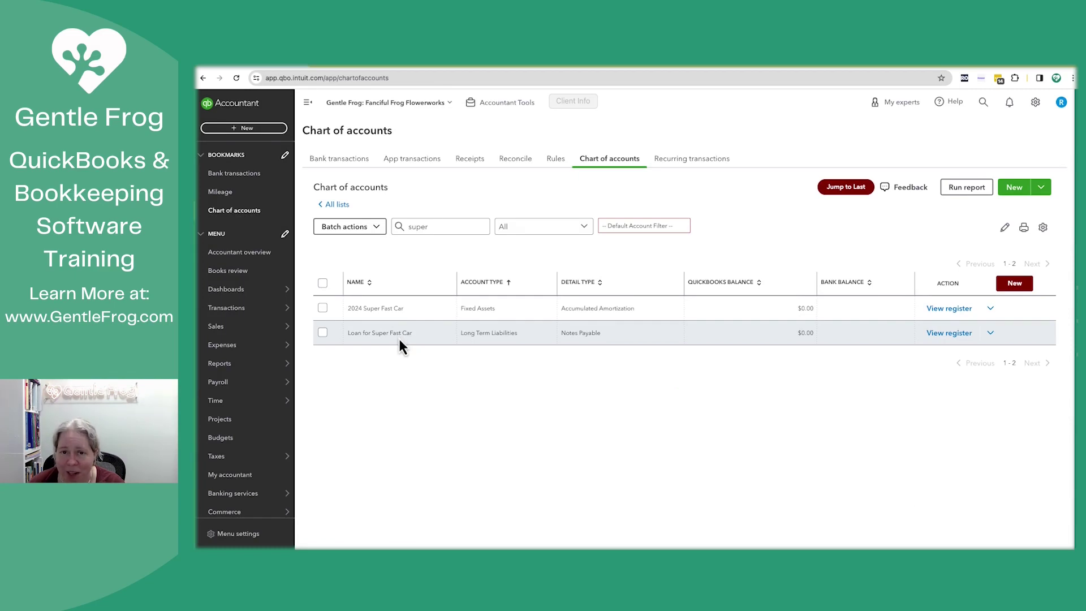
# Step: Save Loan for Super Fast Car under Long Term Liabilities with Notes Payable tax form section
pyautogui.click(990, 332)
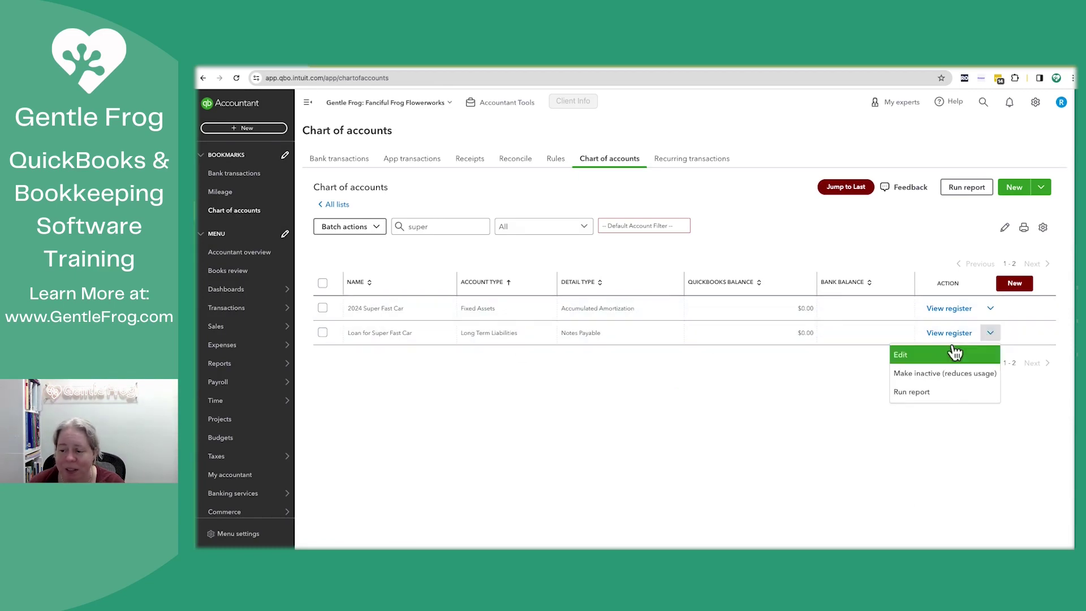
pyautogui.click(917, 355)
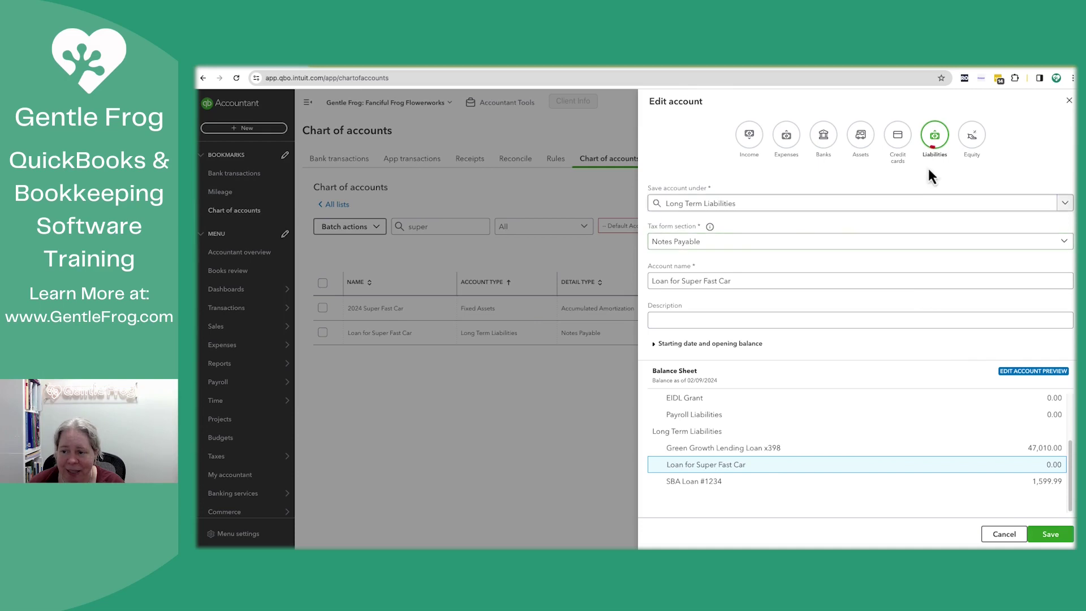
pyautogui.click(932, 148)
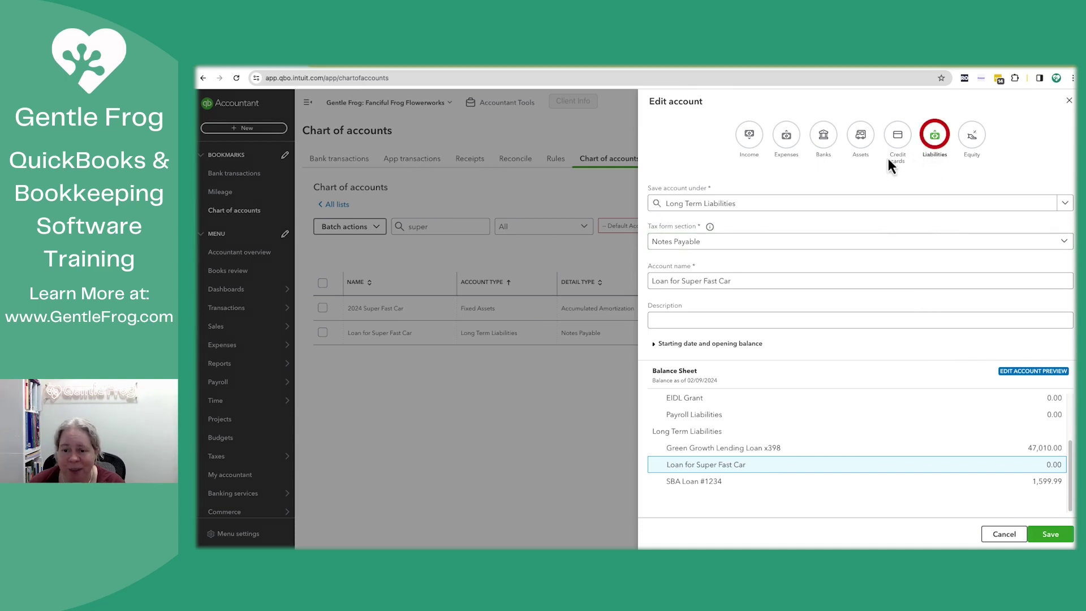
pyautogui.click(751, 205)
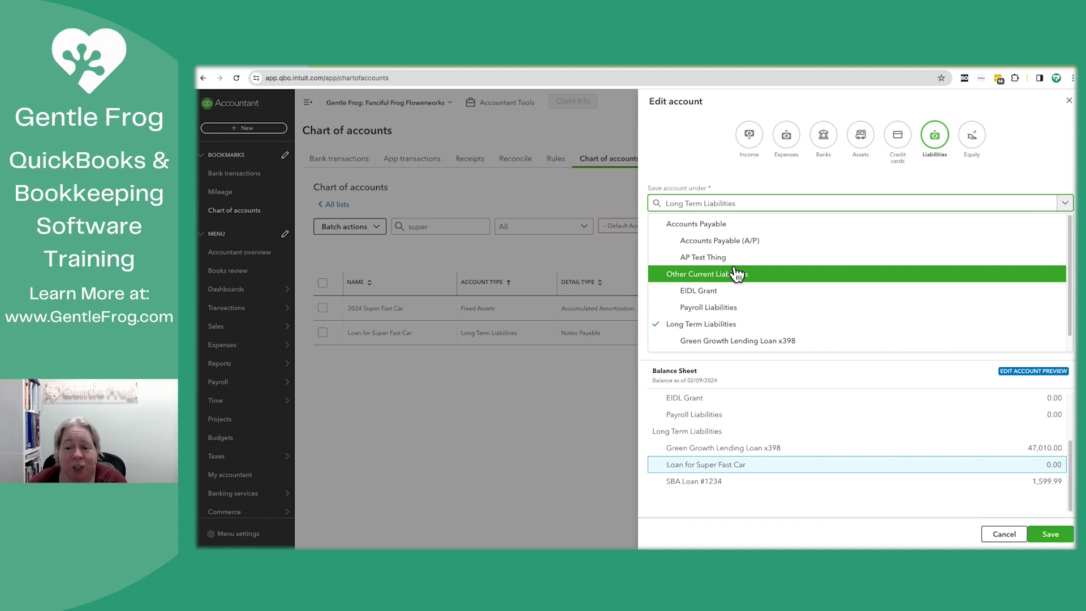
pyautogui.click(758, 207)
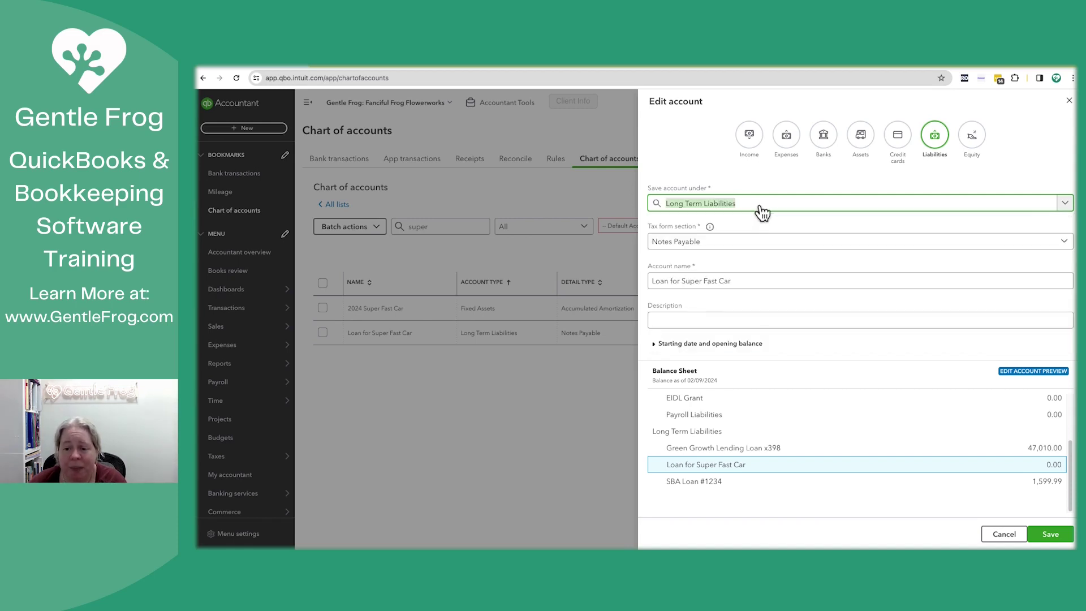
pyautogui.click(703, 244)
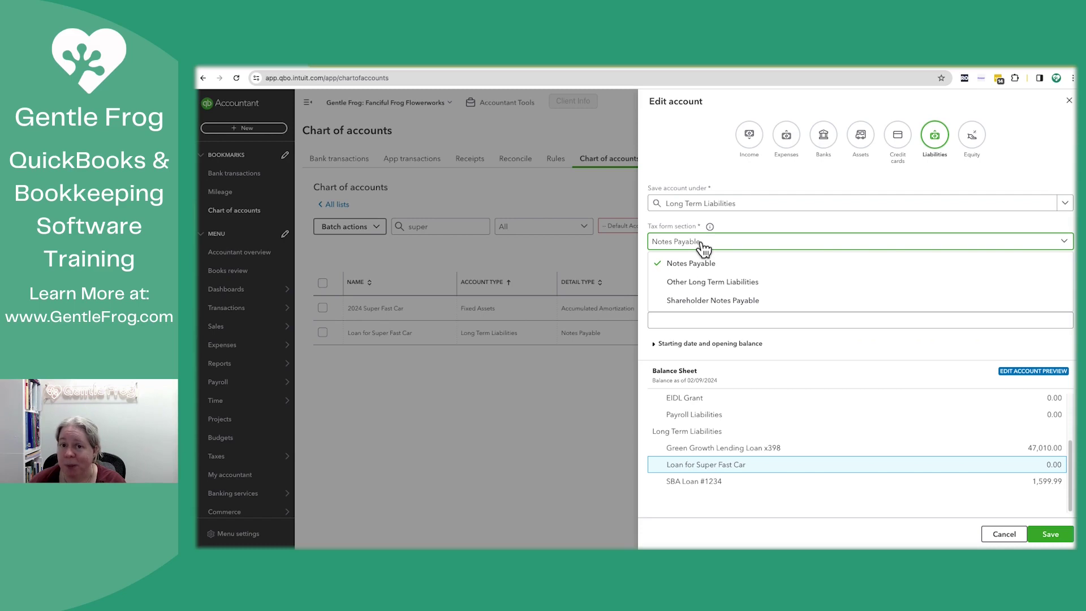
pyautogui.click(703, 247)
pyautogui.click(693, 281)
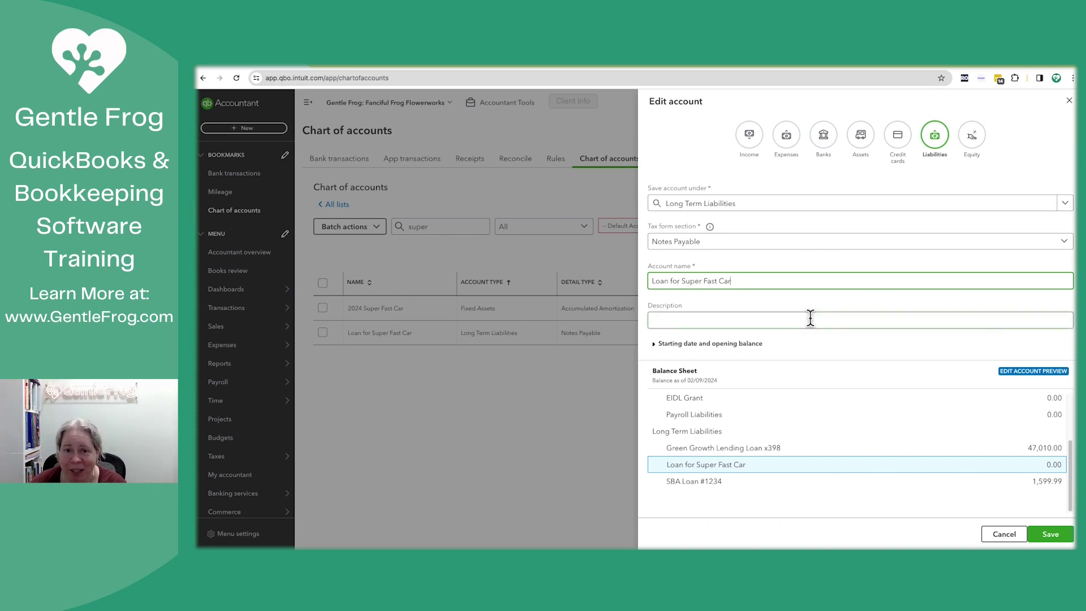
pyautogui.click(1056, 536)
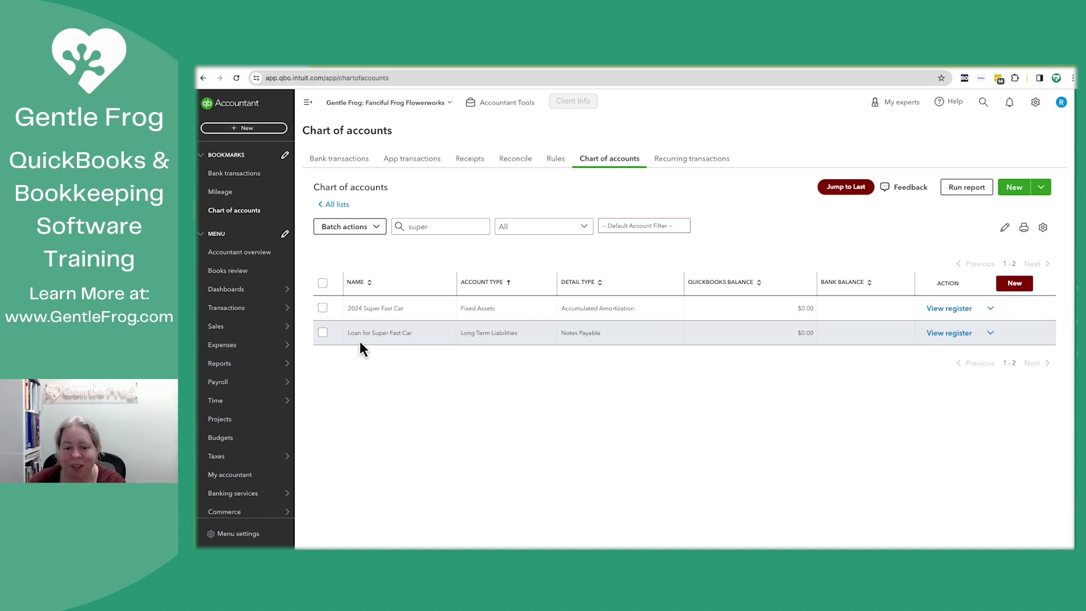
# Step: Open the Loan for Super Fast Car register and begin a new journal entry there
pyautogui.click(936, 338)
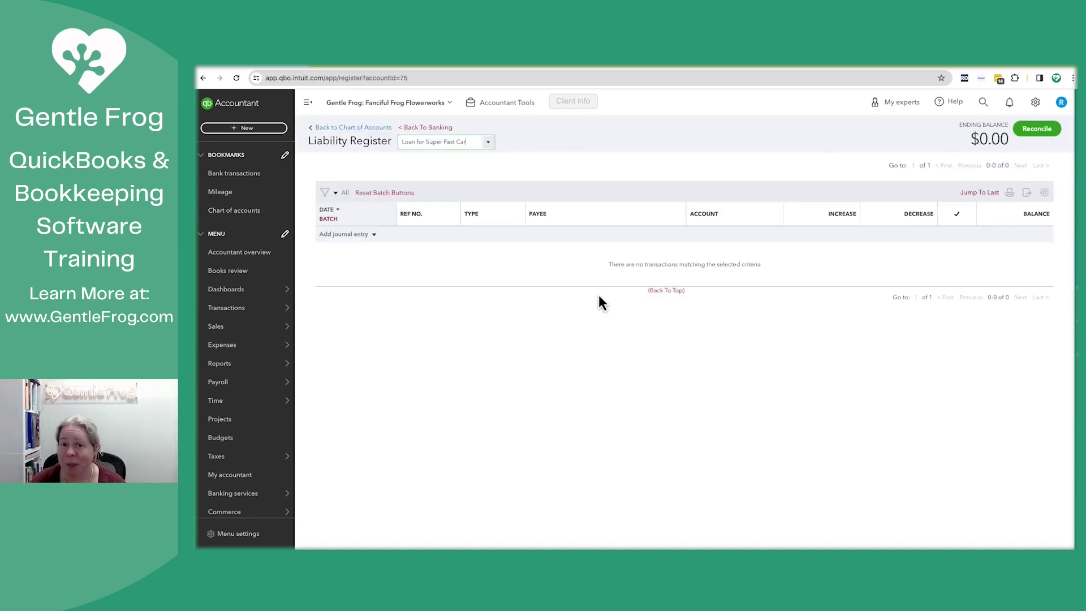
pyautogui.click(358, 238)
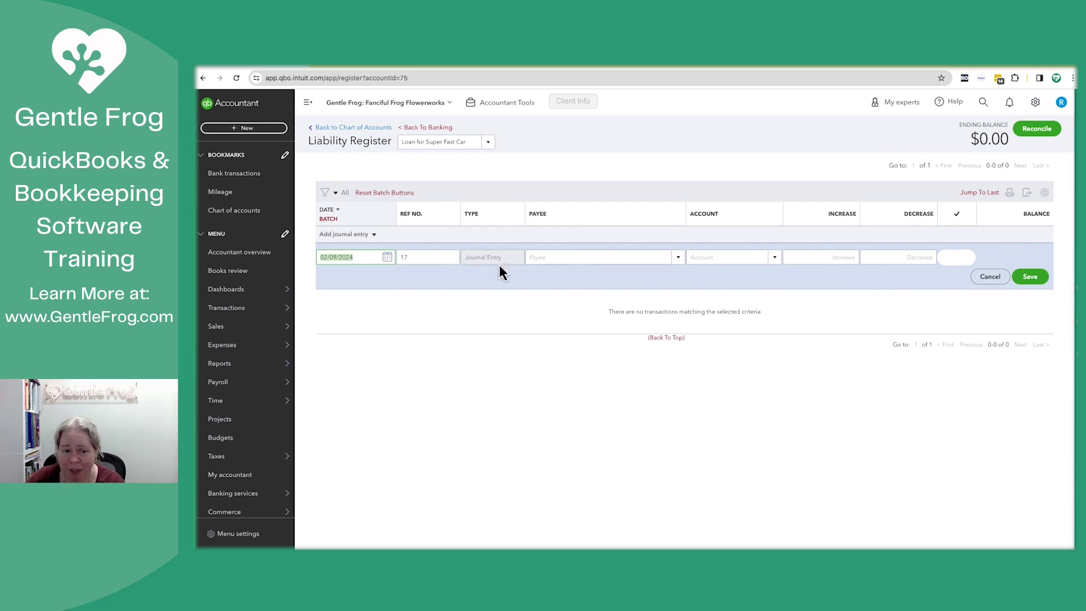
# Step: Record a 01/01/2024 loan increase of 20,000 against 2024 Super Fast Car and save it
pyautogui.write('0101')
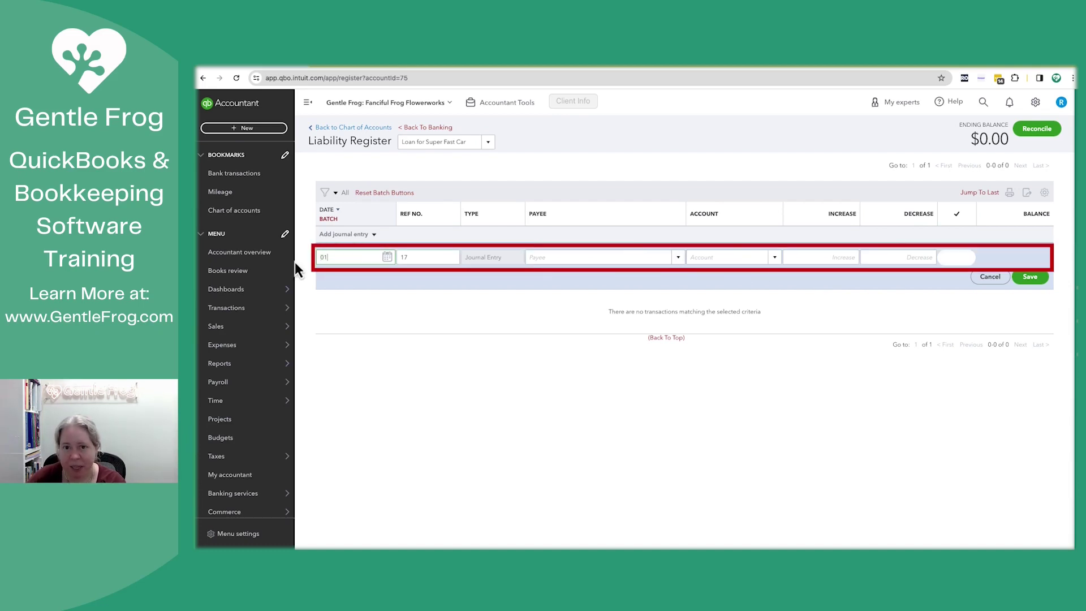
pyautogui.press('Tab')
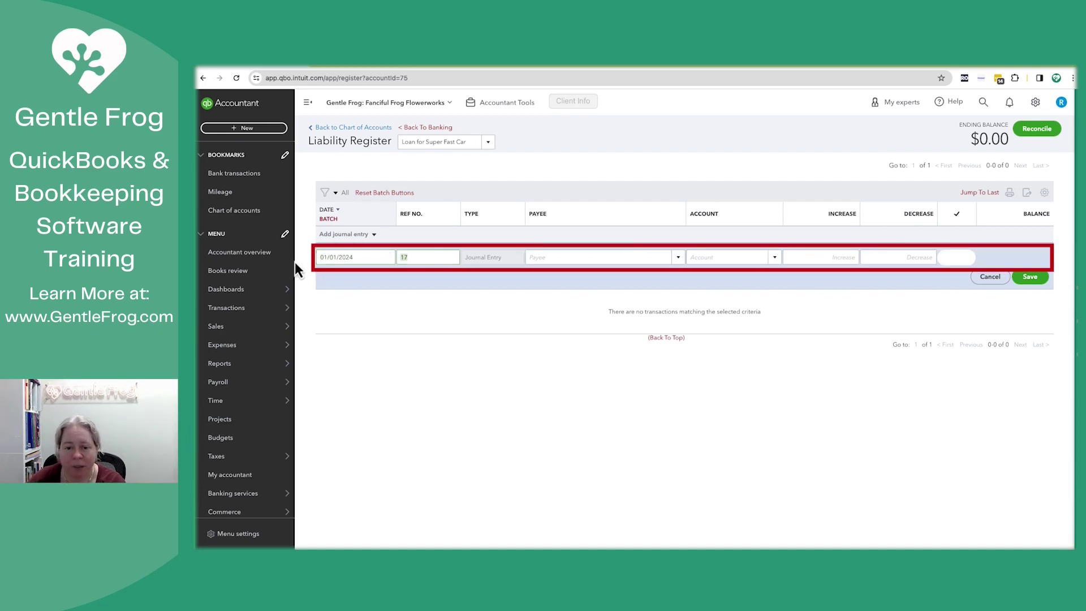
pyautogui.click(740, 257)
pyautogui.click(790, 257)
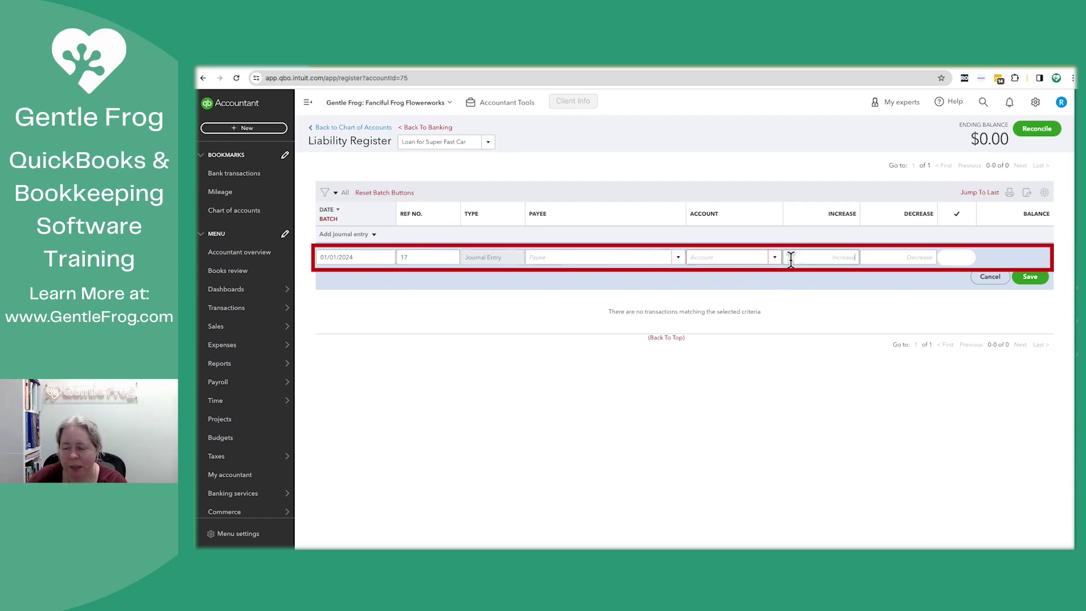
pyautogui.write('200000.00')
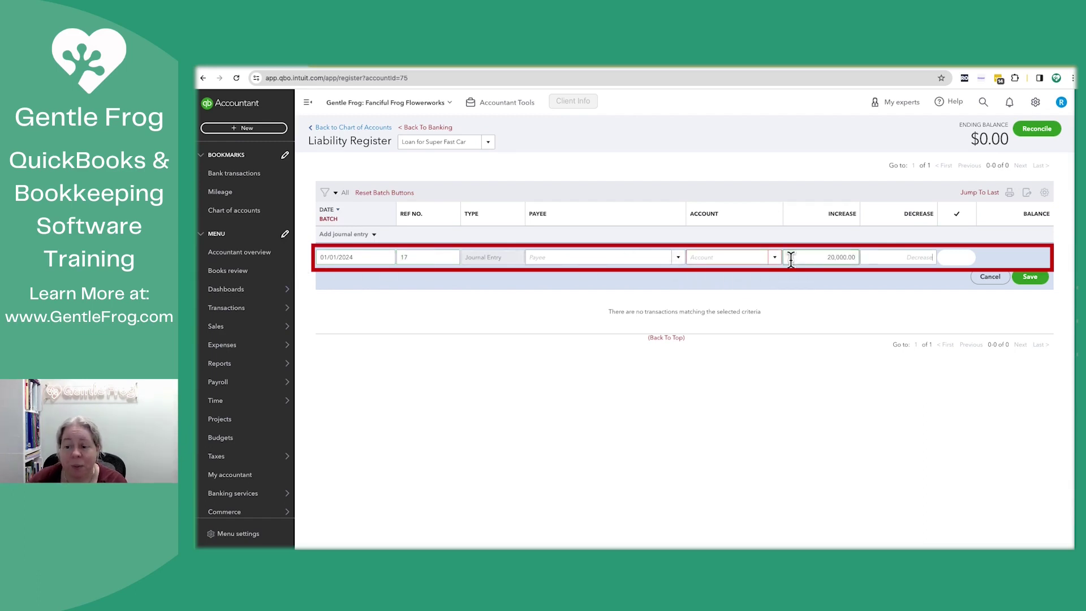
pyautogui.press('Tab')
pyautogui.click(756, 257)
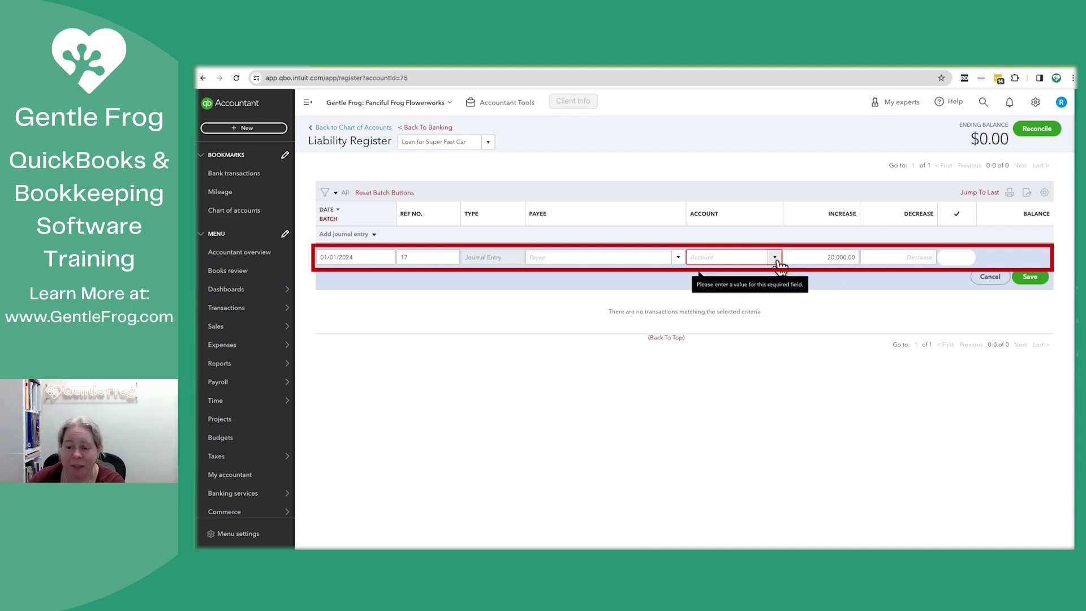
pyautogui.click(775, 258)
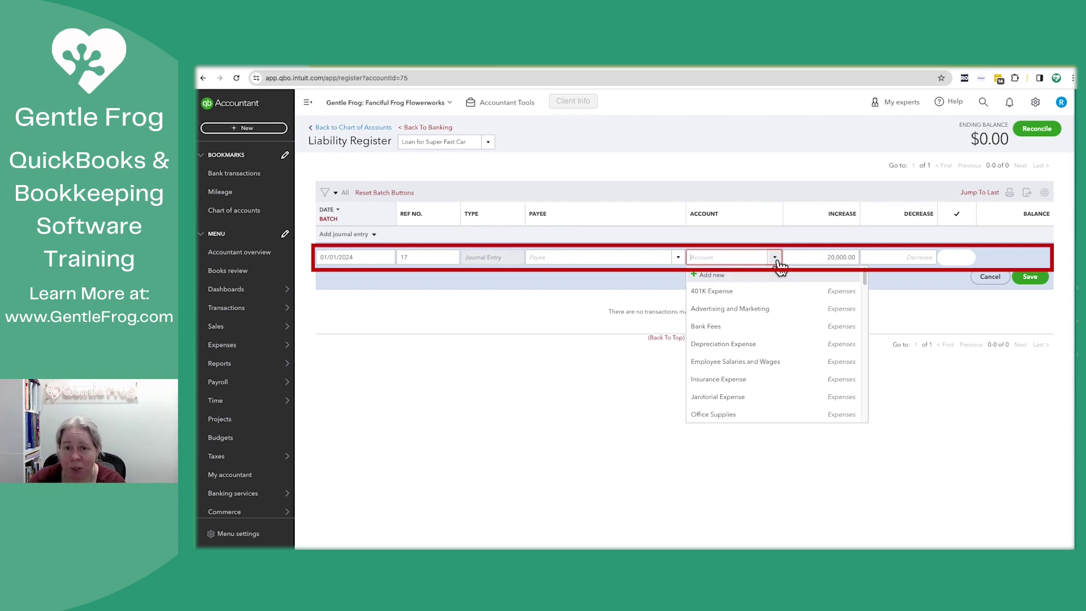
pyautogui.write('super')
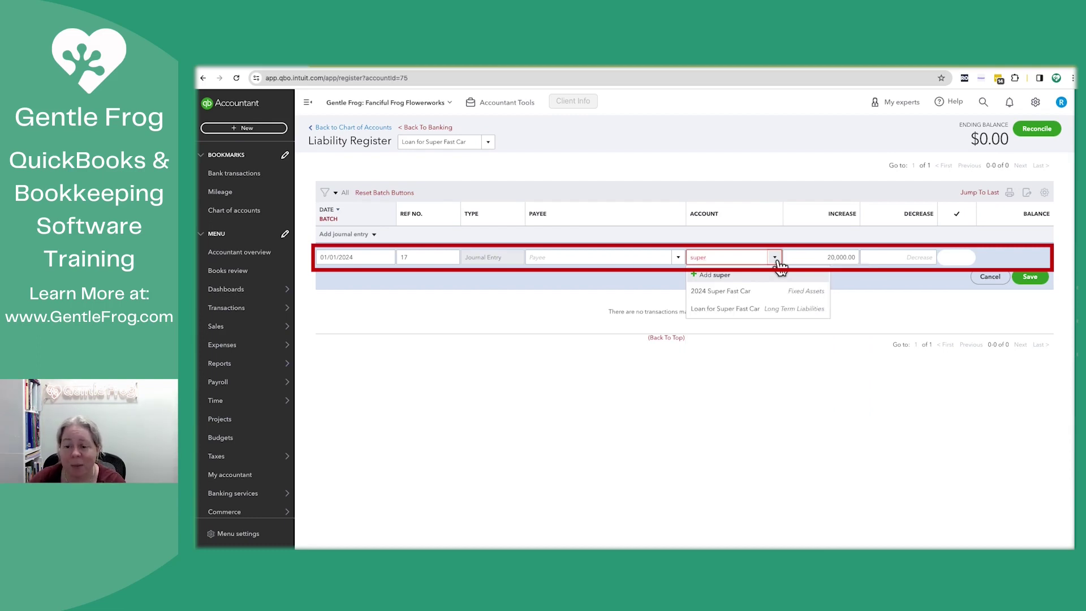
pyautogui.click(739, 301)
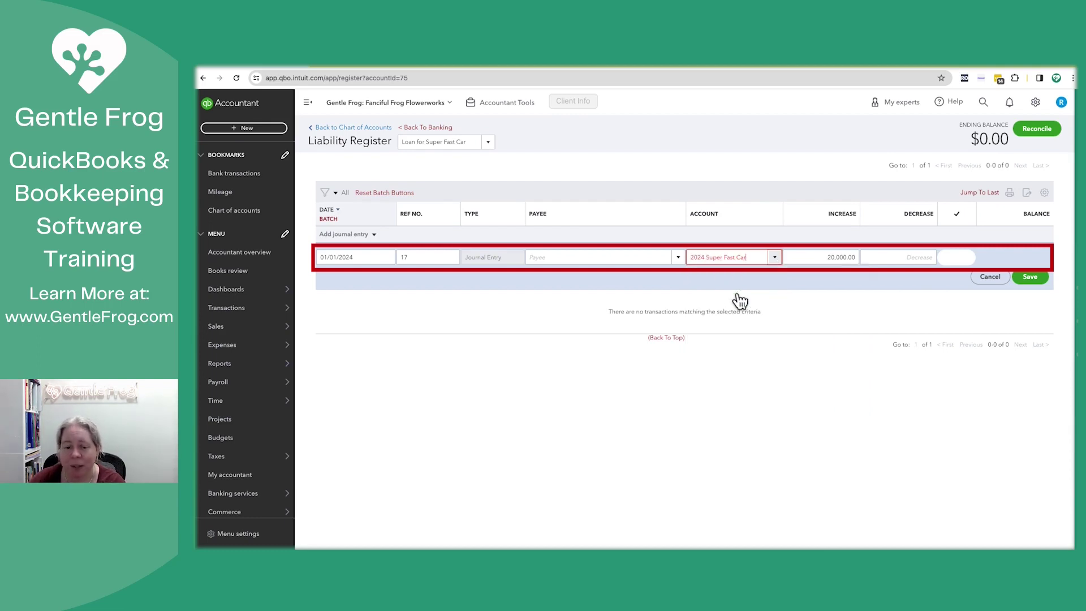
pyautogui.click(1020, 281)
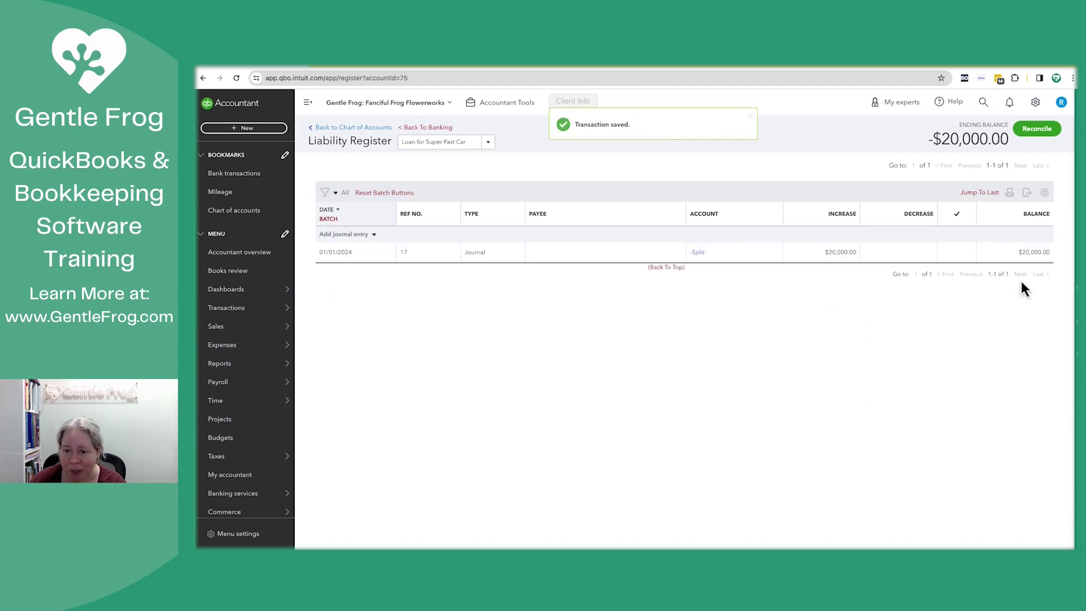
pyautogui.click(902, 253)
pyautogui.click(953, 279)
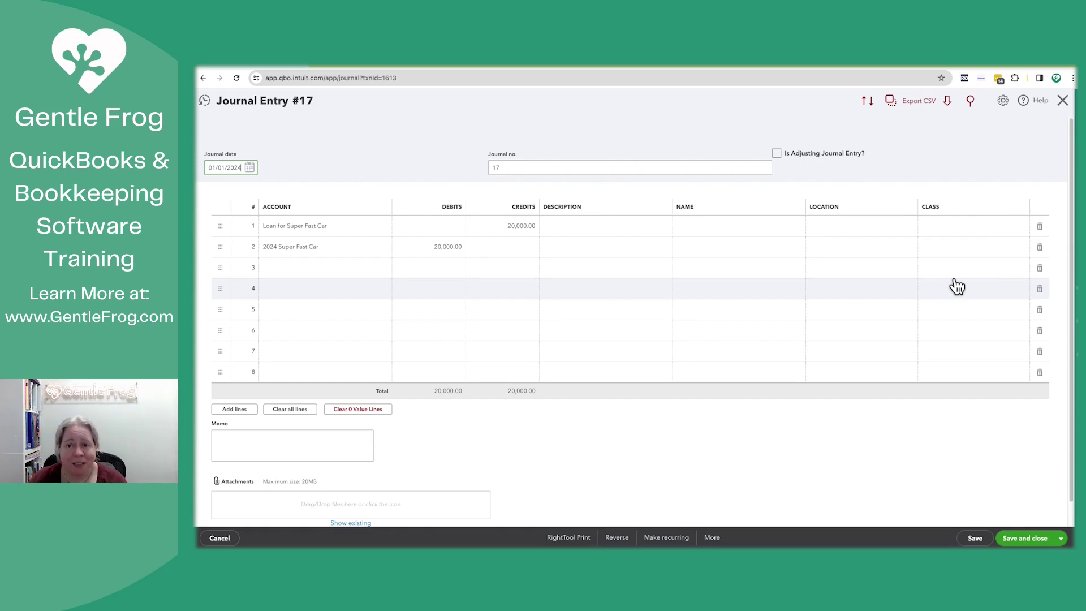
pyautogui.click(1057, 108)
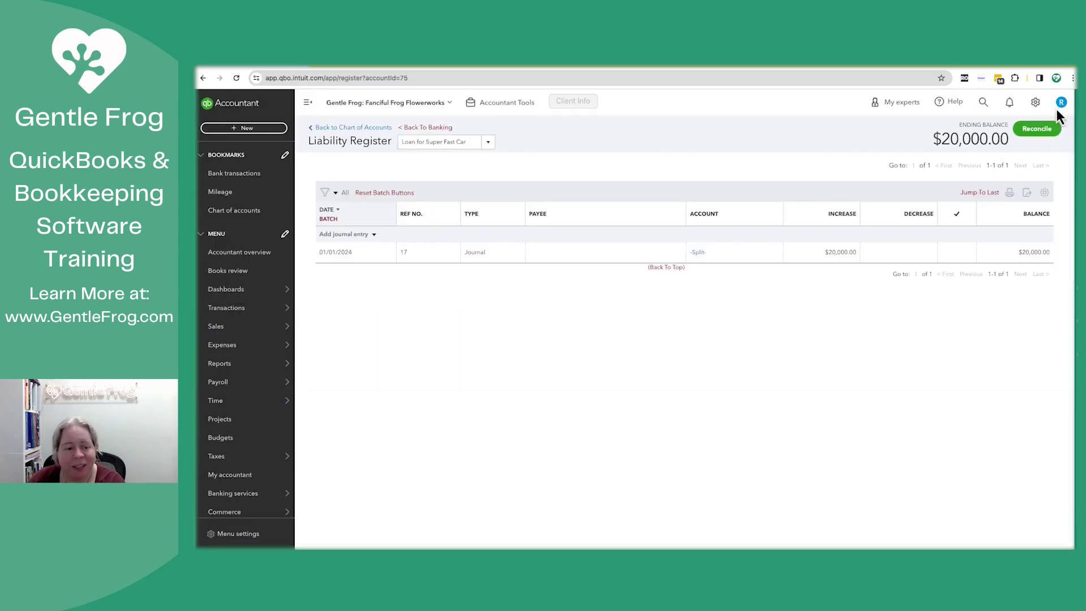
# Step: Run the Balance Sheet for All Dates and review the 20,000.00 car and loan lines
pyautogui.click(299, 364)
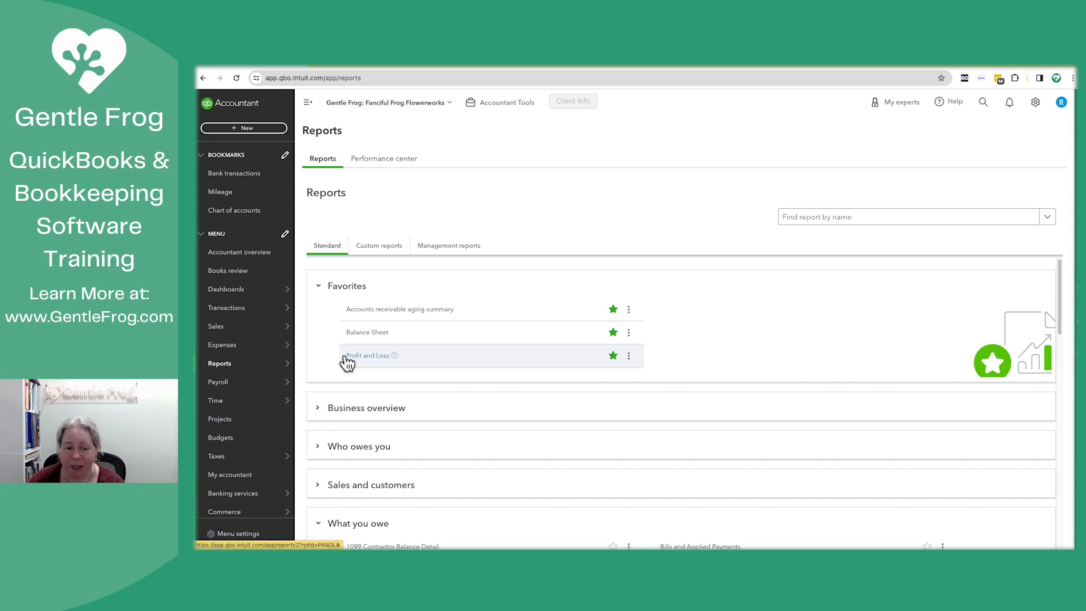
pyautogui.click(362, 335)
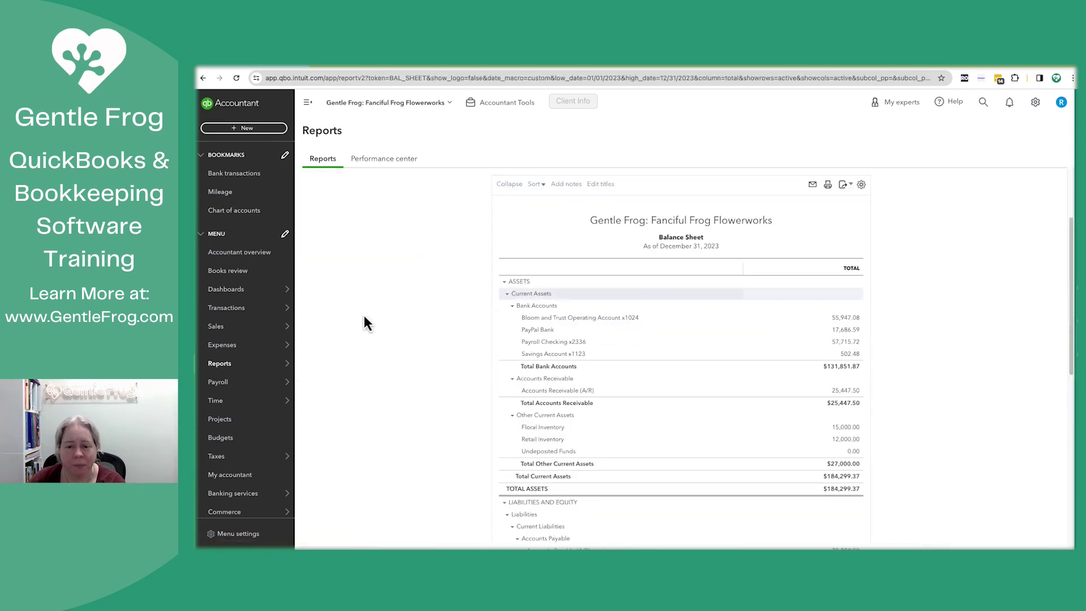
pyautogui.click(350, 228)
pyautogui.click(351, 245)
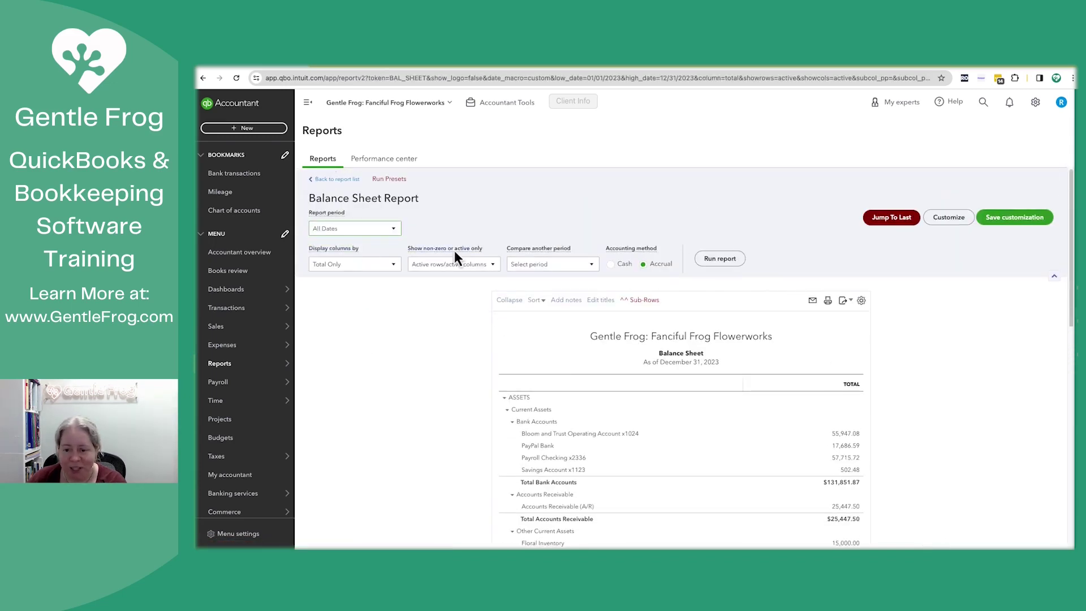
pyautogui.click(723, 260)
pyautogui.scroll(-2, 484, 396)
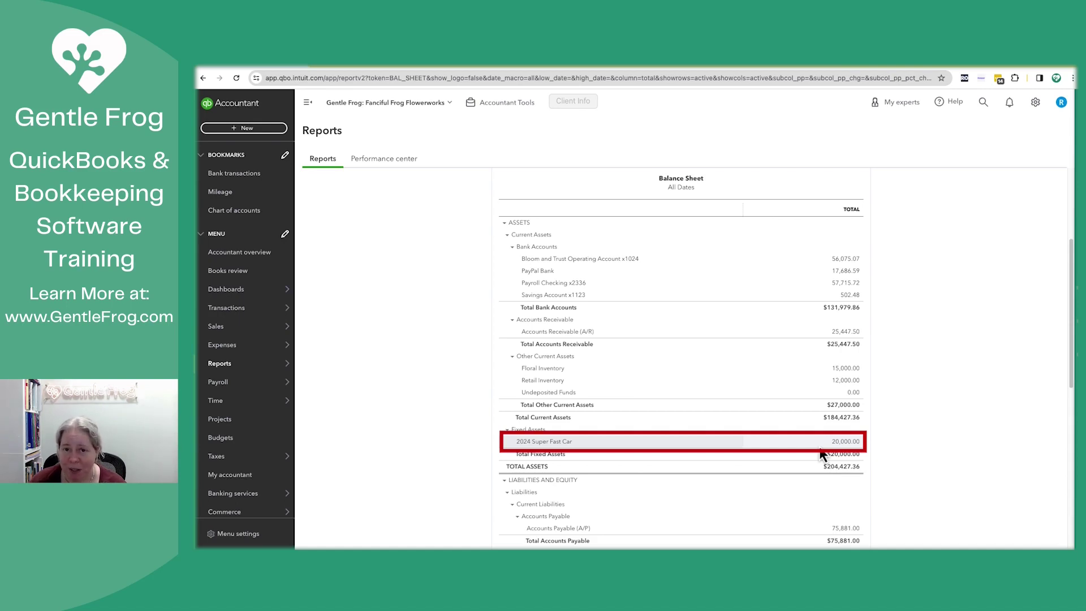
pyautogui.scroll(-3, 821, 452)
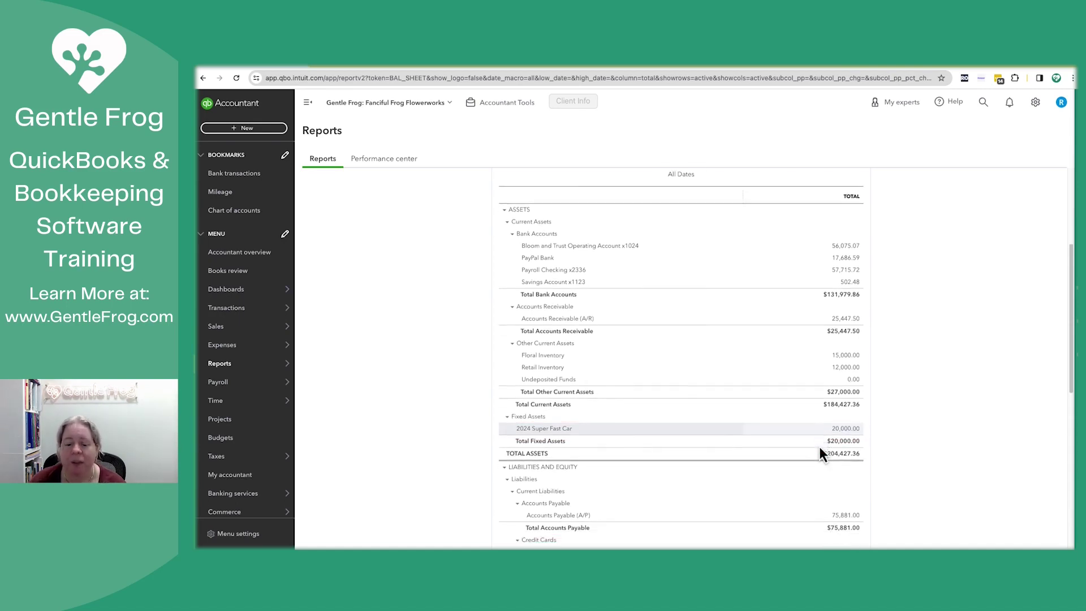
pyautogui.scroll(-4, 820, 452)
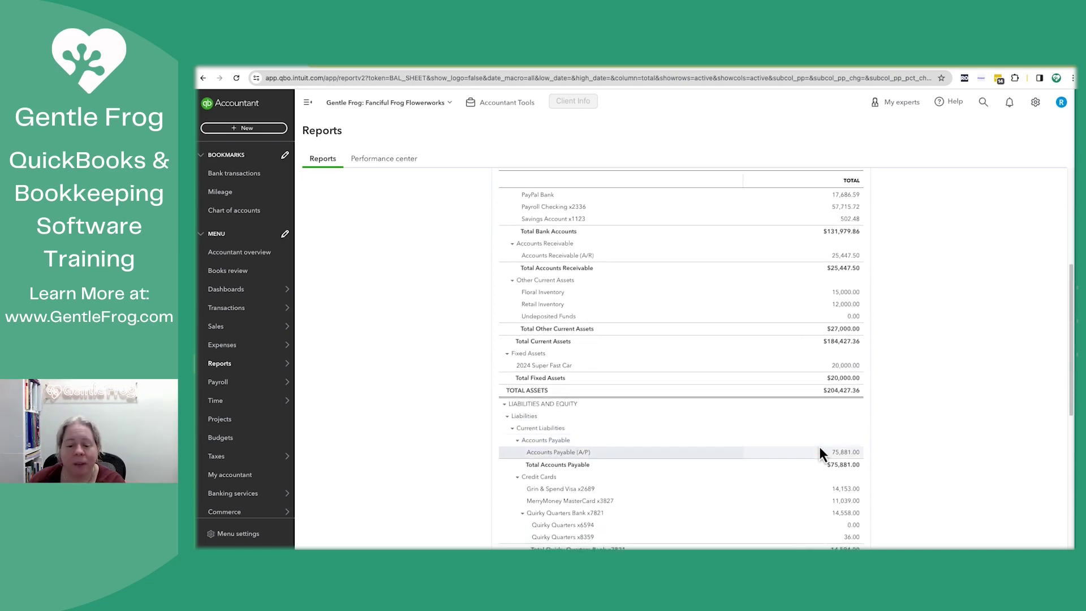
pyautogui.scroll(-1, 819, 444)
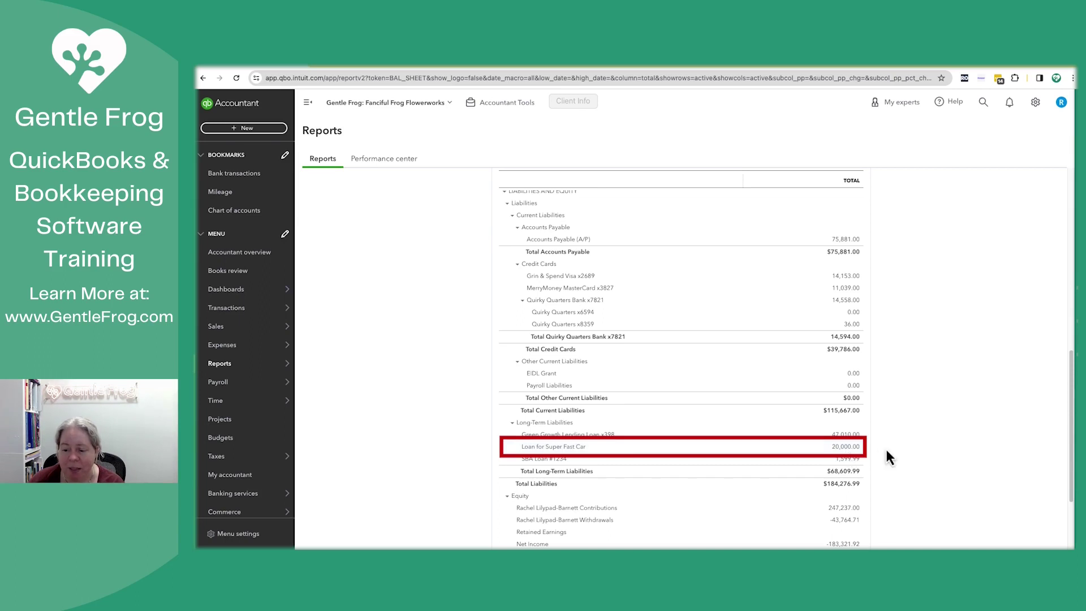
pyautogui.scroll(5, 887, 455)
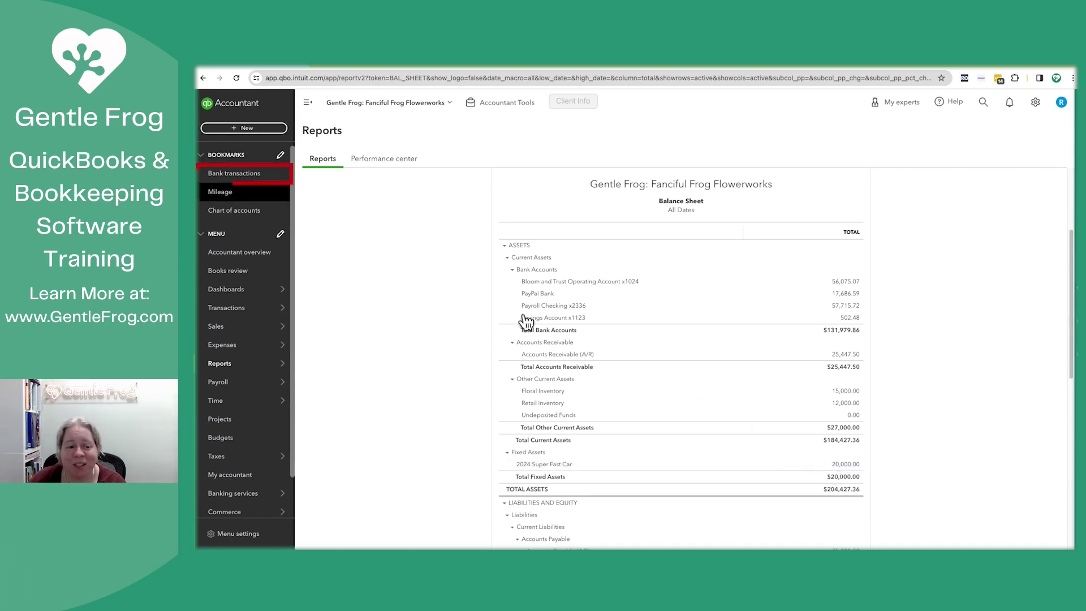
# Step: Go to Bank transactions via its bookmark and open the + New transaction list
pyautogui.click(235, 174)
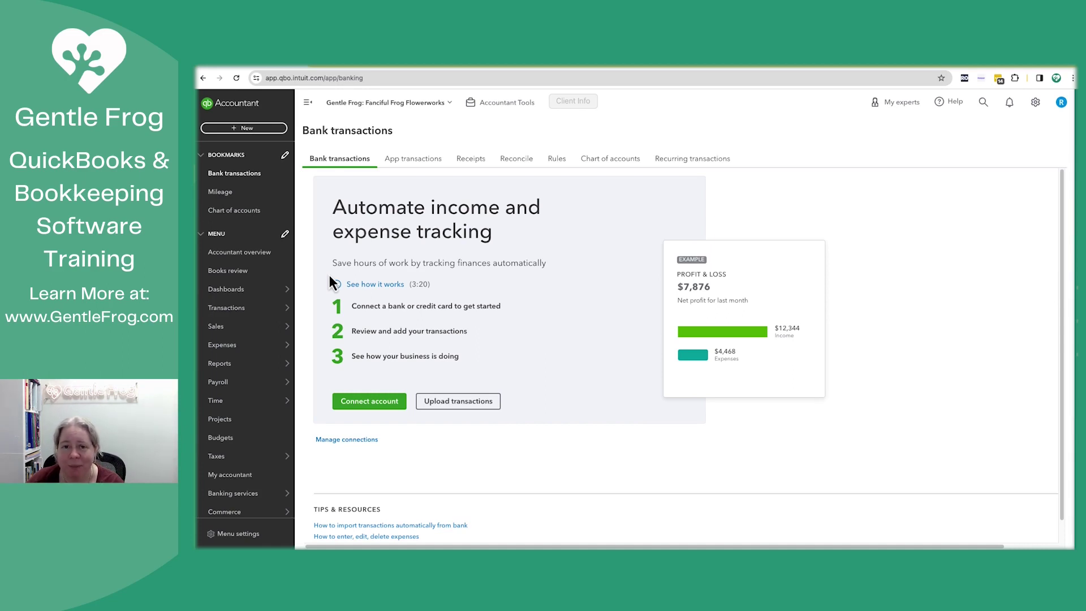
pyautogui.click(253, 128)
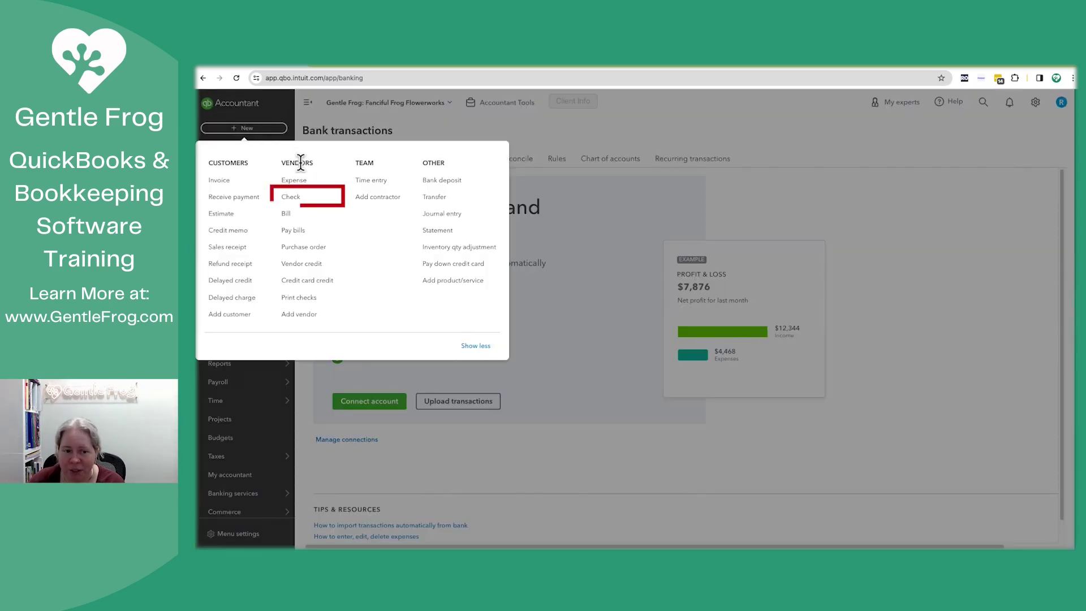
# Step: Start a new check to Super Fast Car Dealership, saving it as a new vendor
pyautogui.click(296, 198)
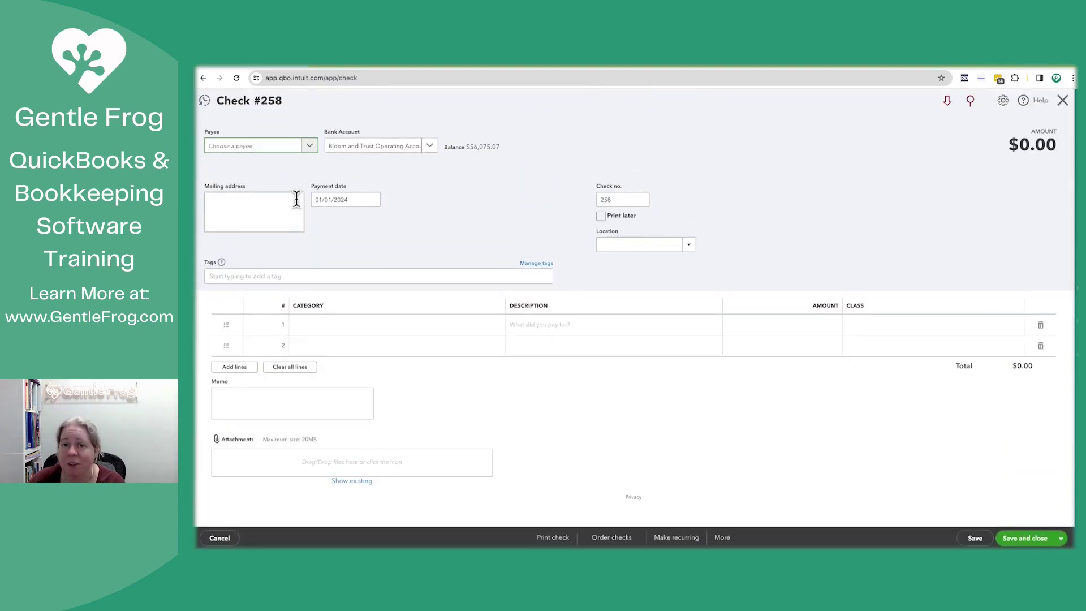
pyautogui.click(300, 149)
pyautogui.write('Super F')
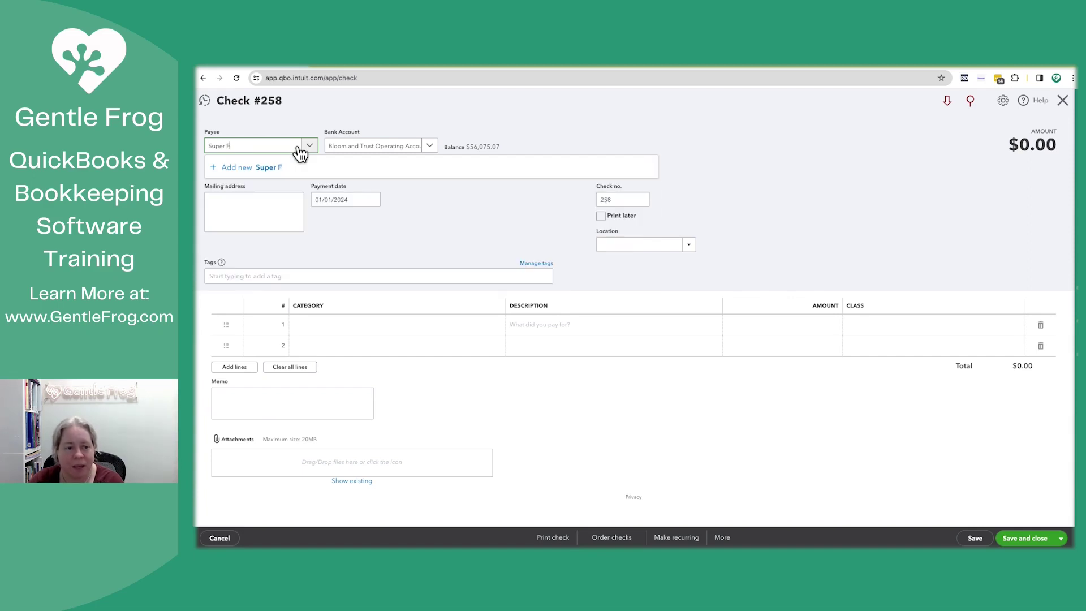
pyautogui.write('ast Car Des')
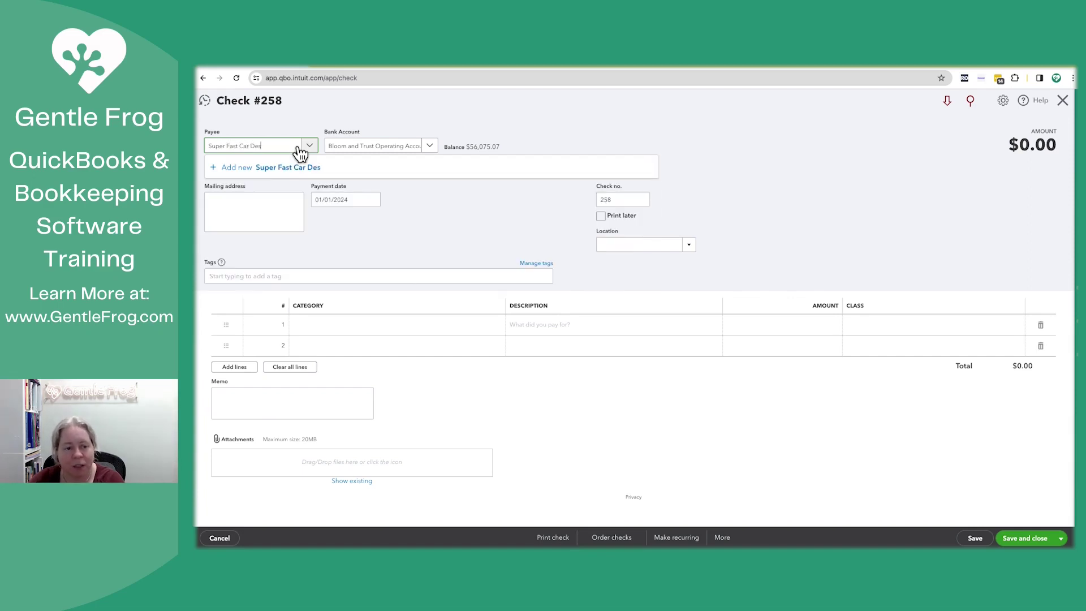
pyautogui.write('asl')
pyautogui.write('lership')
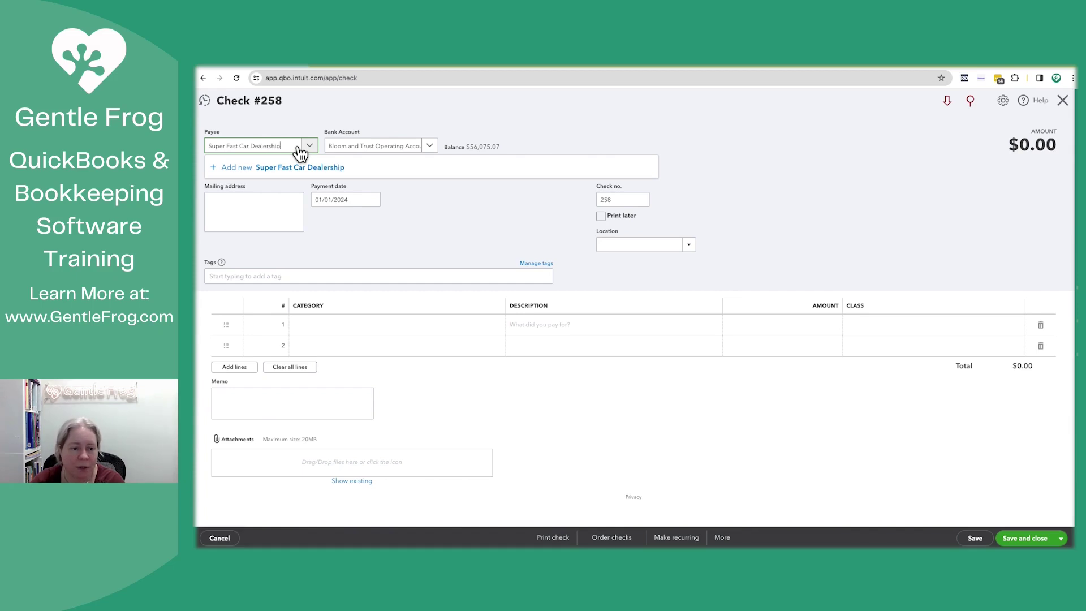
pyautogui.press('Return')
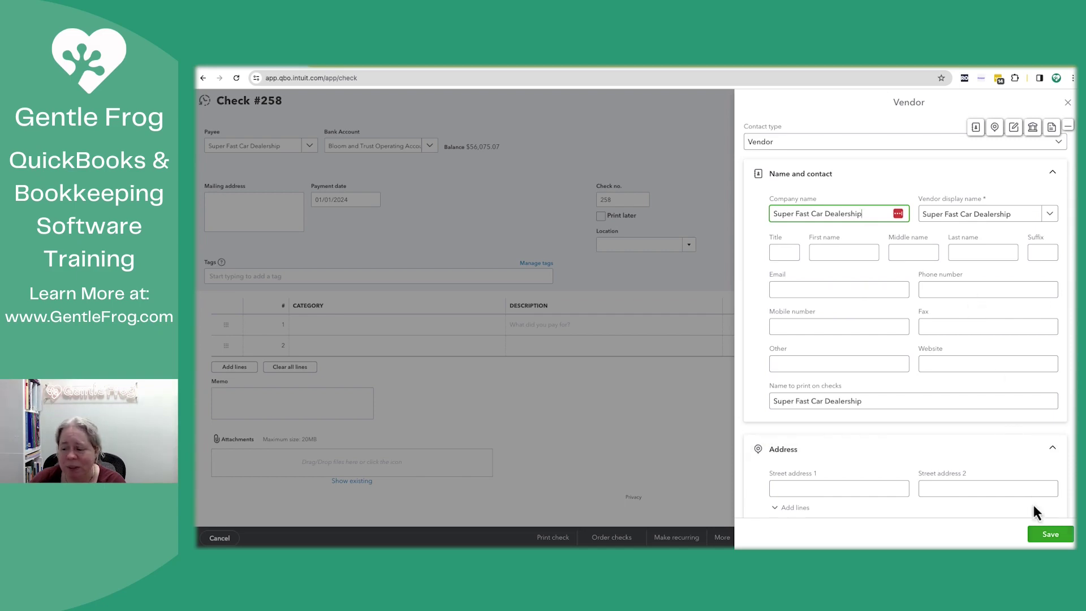
pyautogui.click(1045, 539)
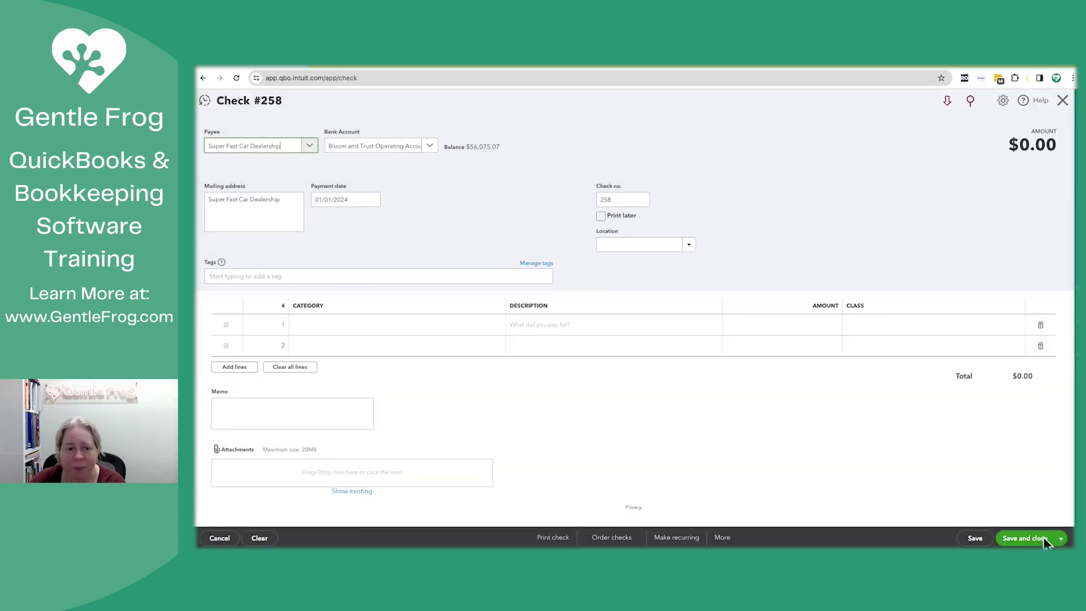
# Step: Keep Bloom and Trust Operating Account and 01/01/2024, and number the check 313
pyautogui.click(429, 146)
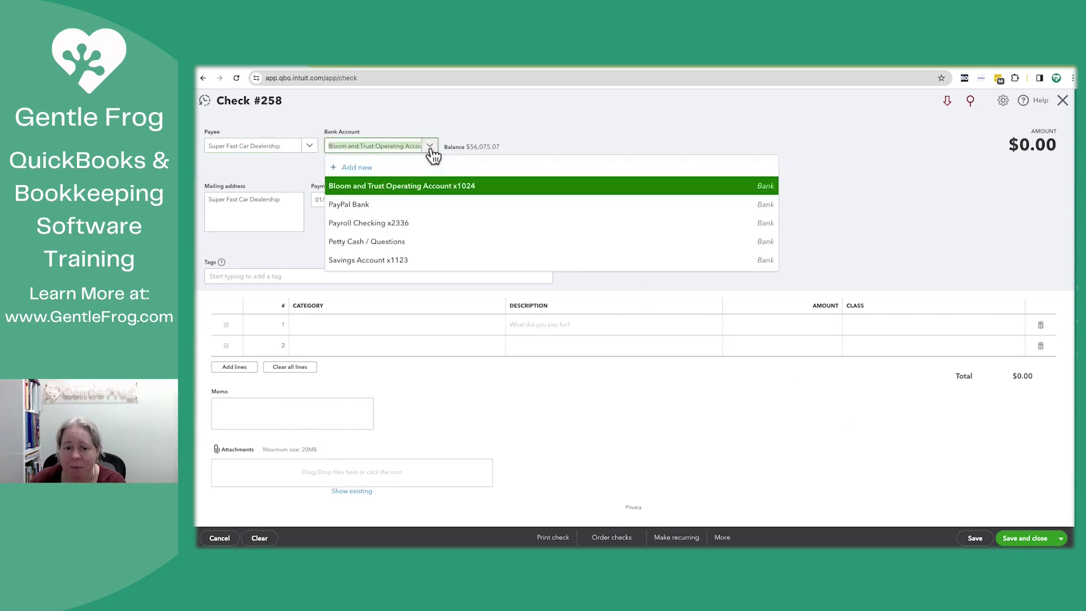
pyautogui.click(433, 152)
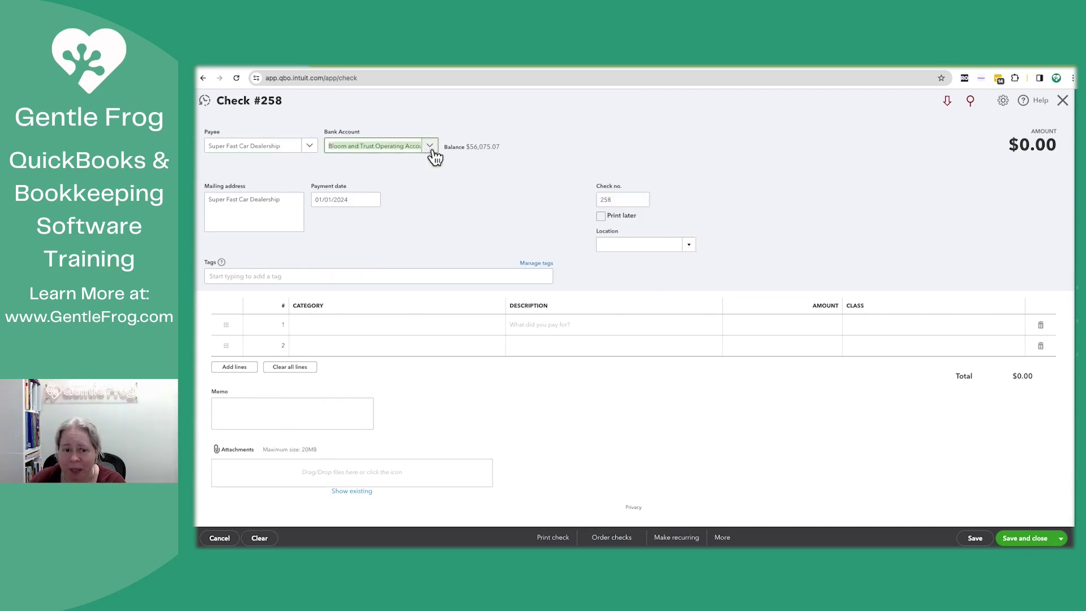
pyautogui.click(335, 200)
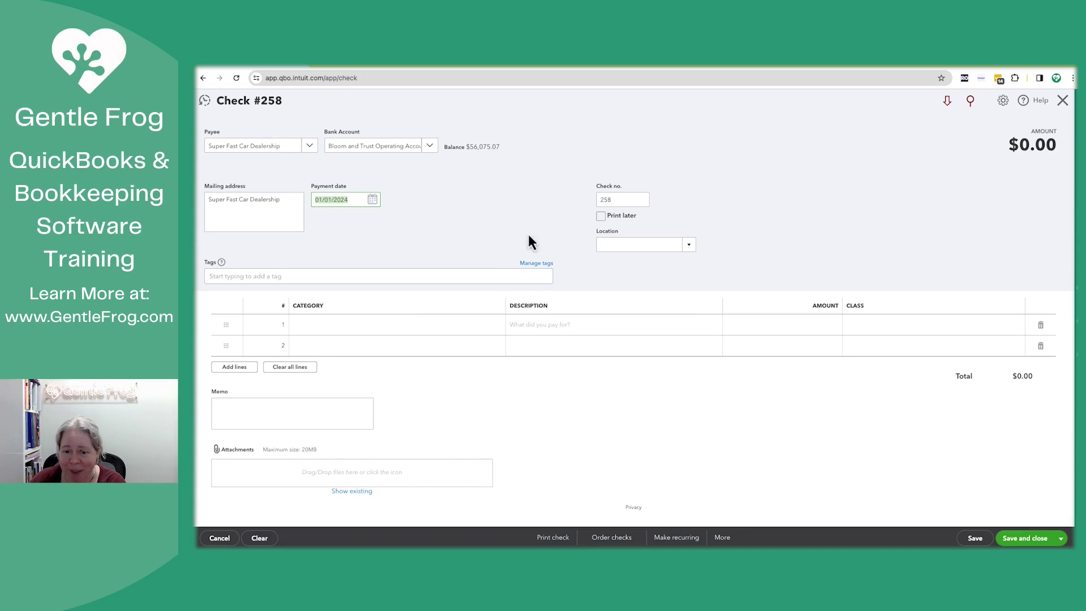
pyautogui.click(618, 202)
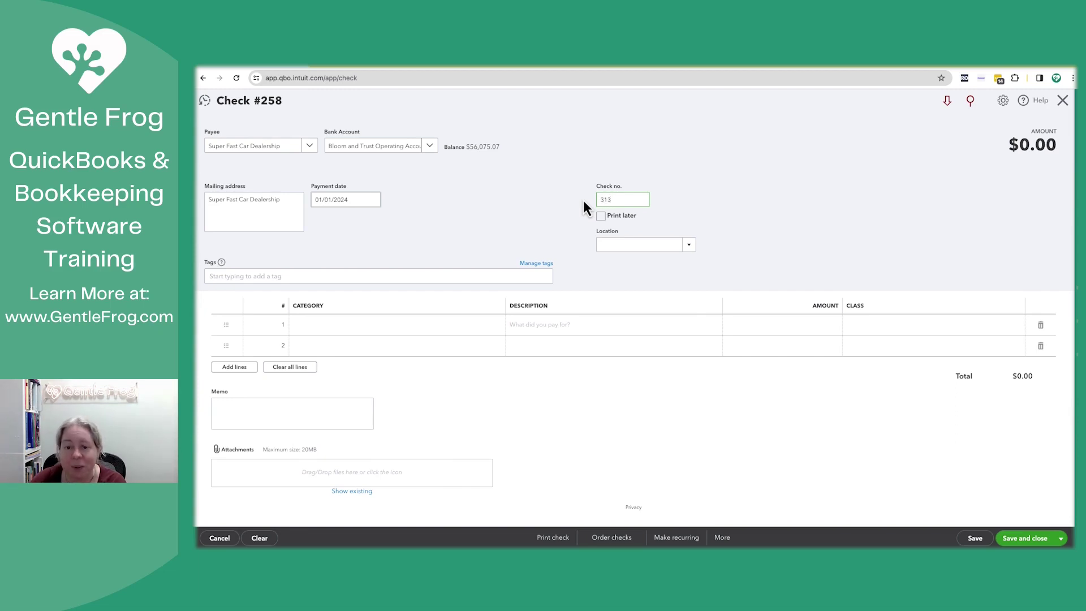
pyautogui.click(583, 202)
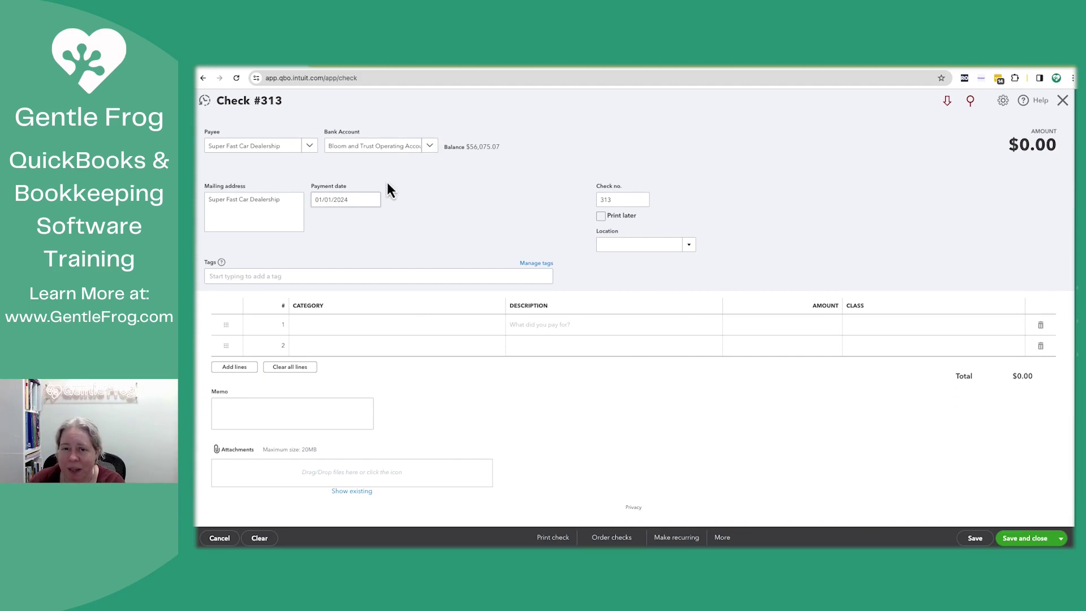
# Step: Charge line 1 to 2024 Super Fast Car for 5,000.00, then save and close the check
pyautogui.click(356, 328)
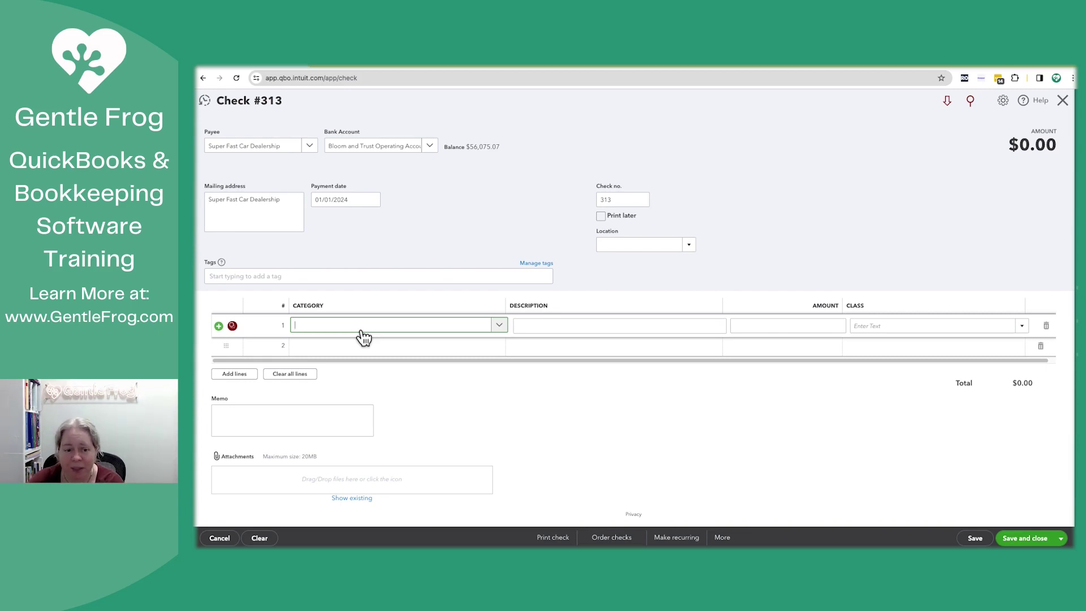
pyautogui.write('super')
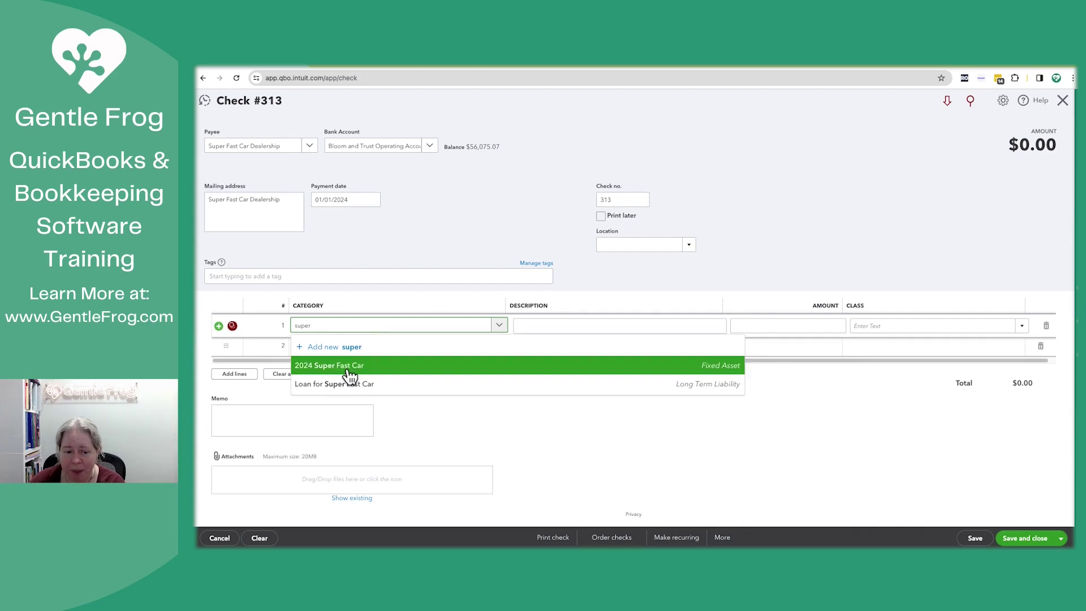
pyautogui.click(349, 373)
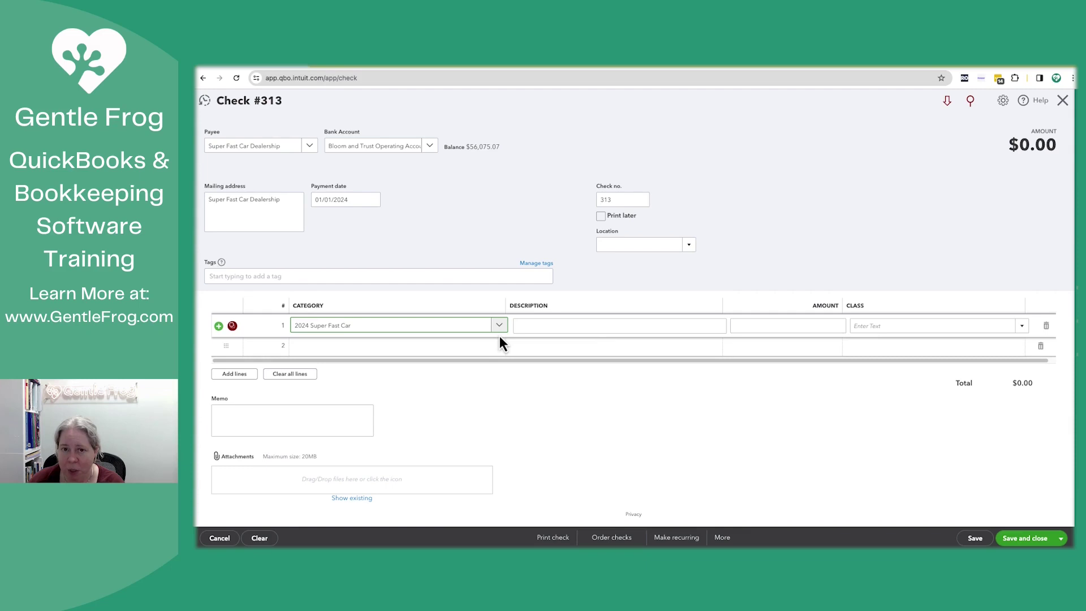
pyautogui.click(802, 326)
pyautogui.write('5000.00')
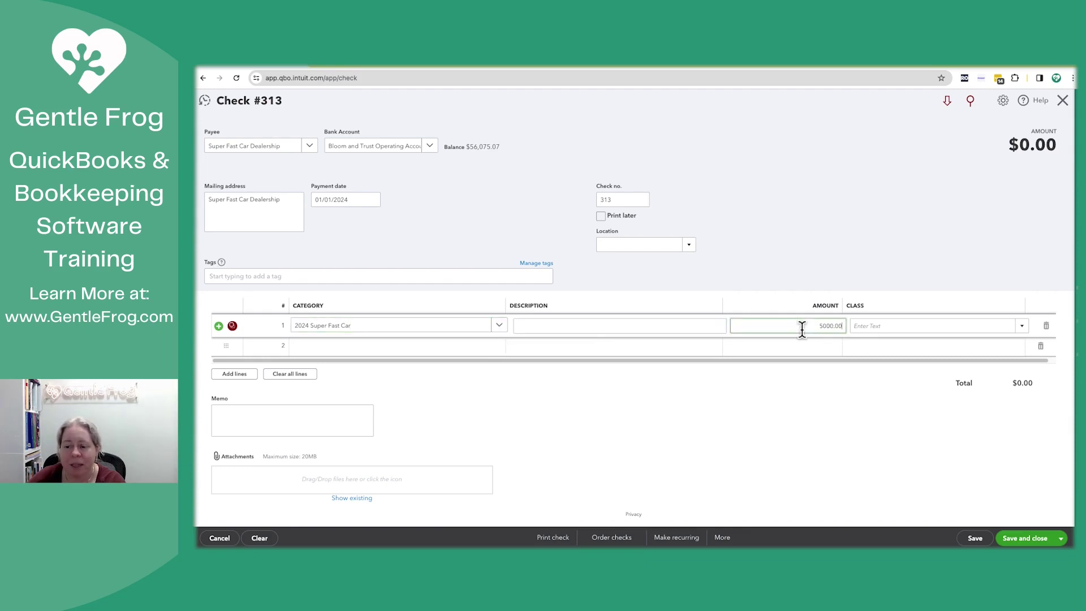
pyautogui.press('Tab')
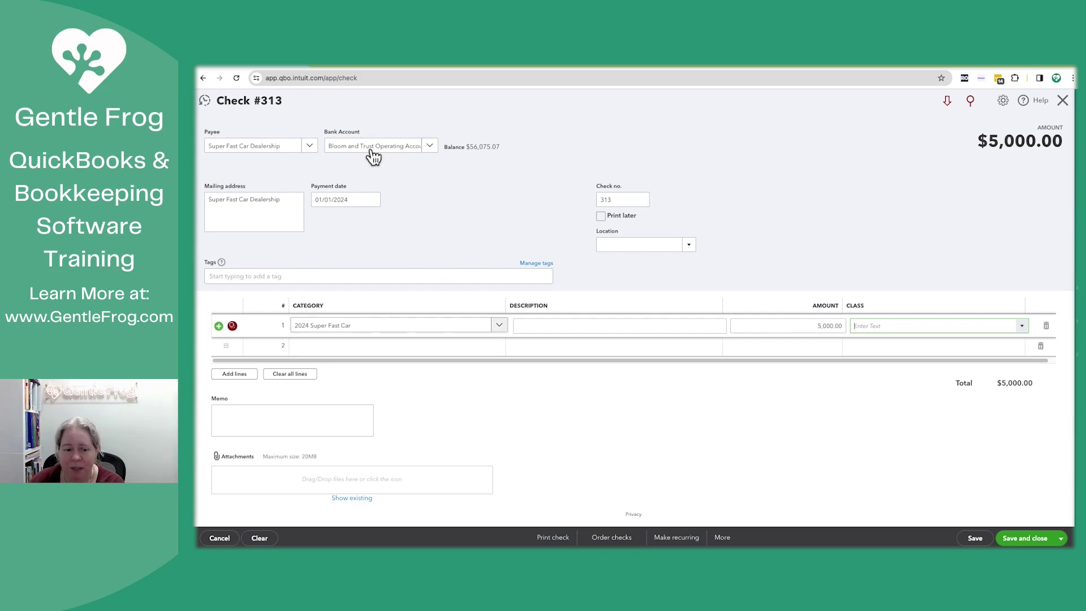
pyautogui.click(500, 328)
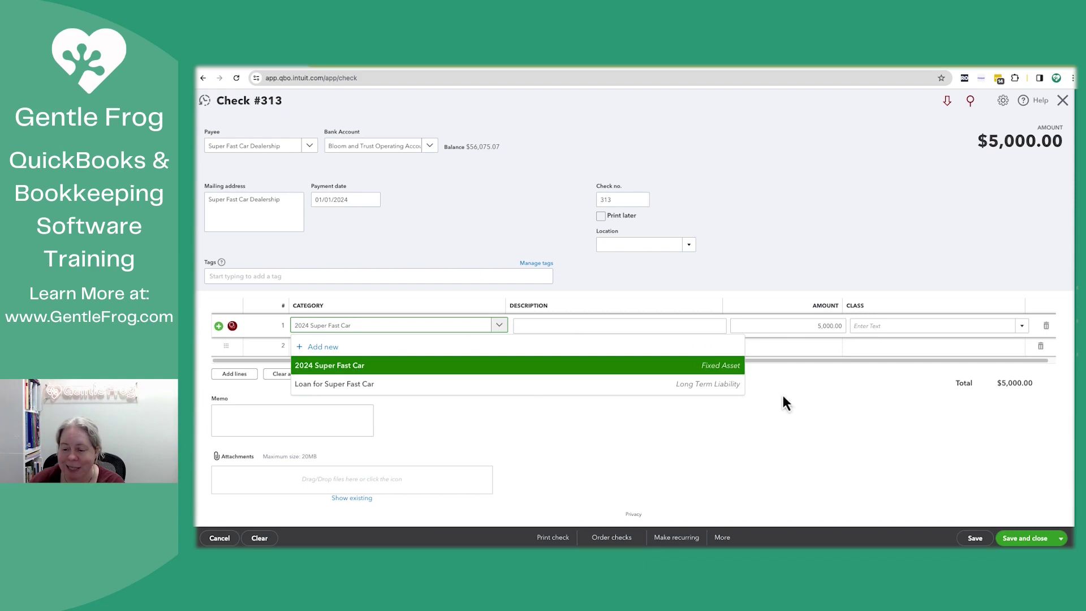
pyautogui.click(818, 410)
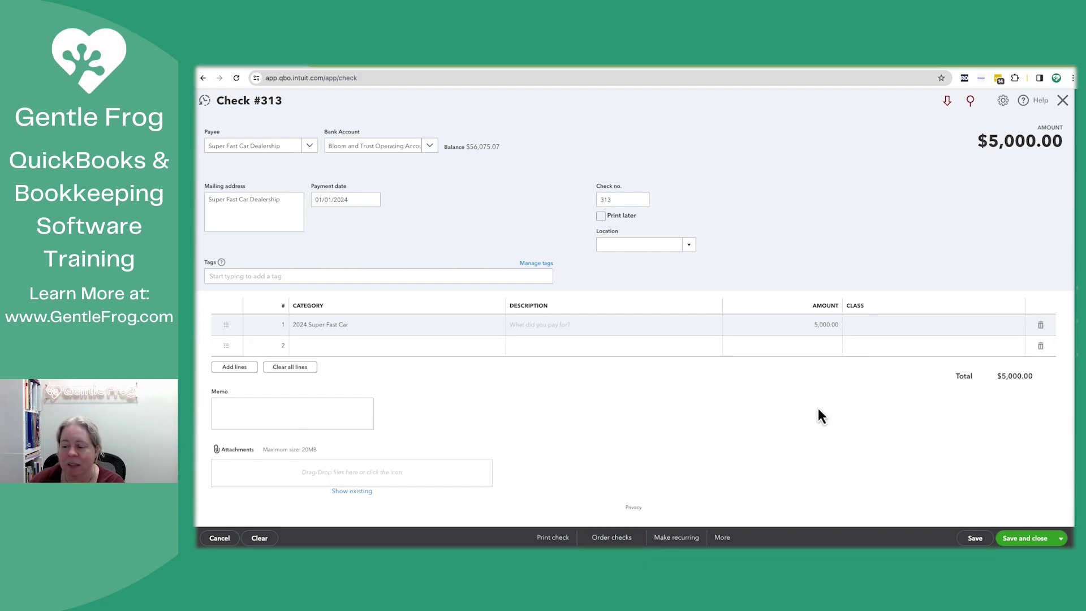
pyautogui.click(1024, 538)
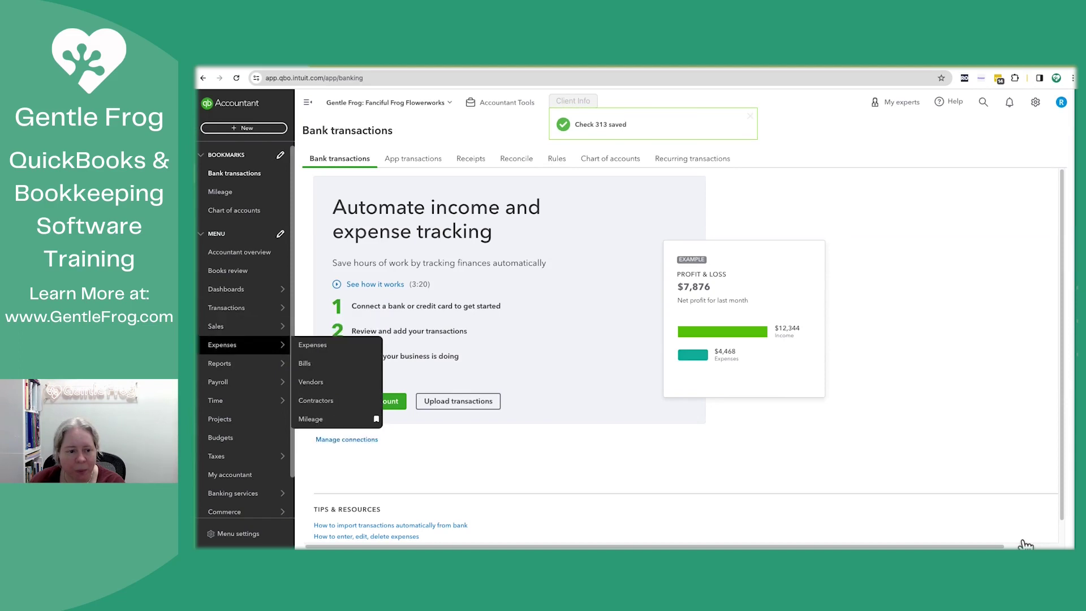
# Step: Run the All Dates Balance Sheet and drill into 2024 Super Fast Car's 25,000.00 total
pyautogui.click(328, 364)
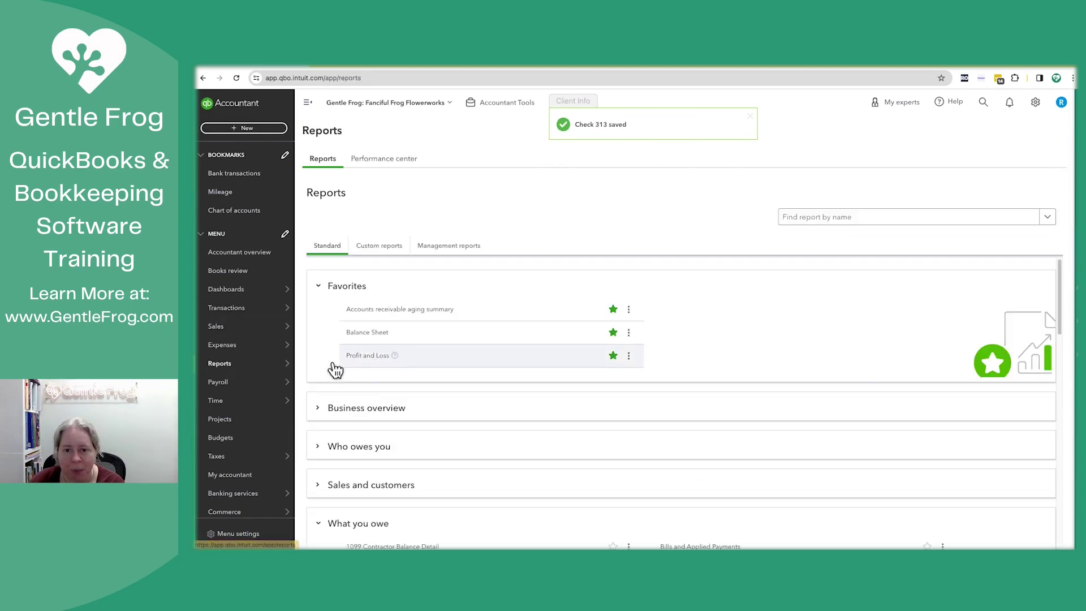
pyautogui.click(366, 340)
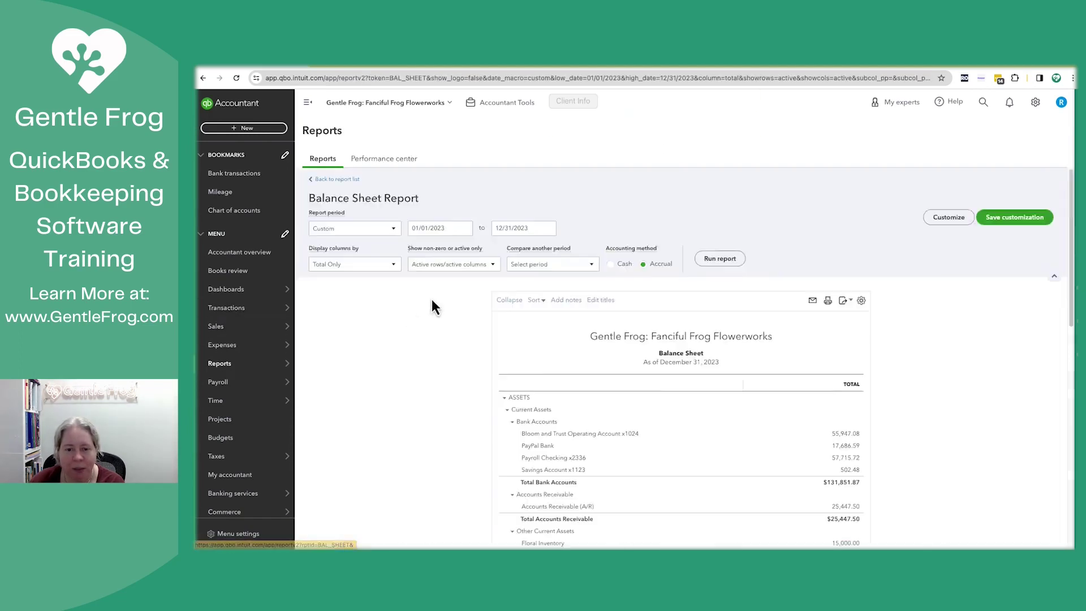
pyautogui.click(373, 229)
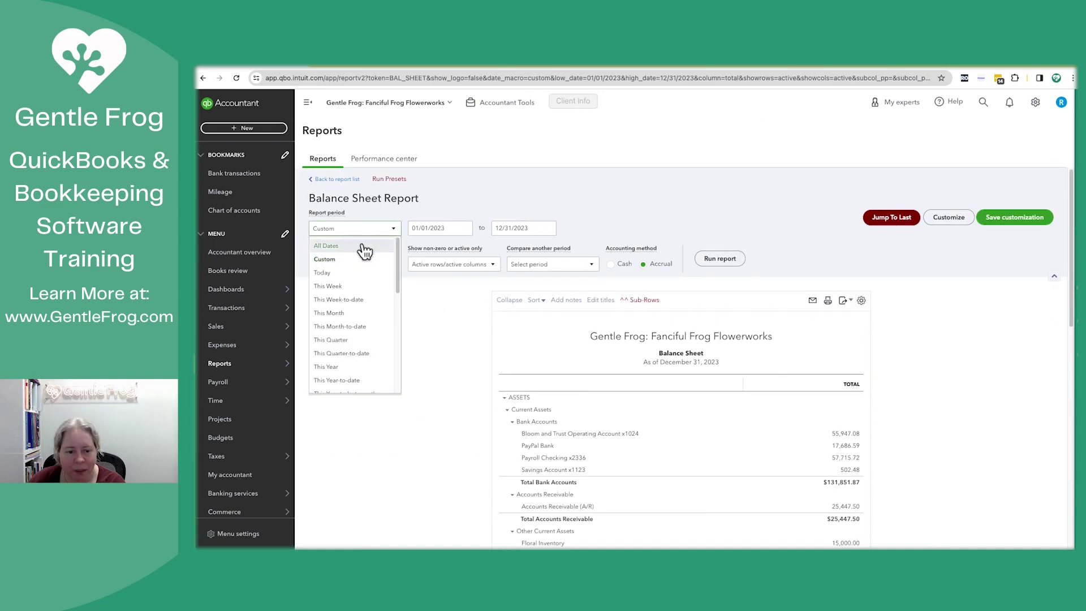
pyautogui.click(362, 243)
pyautogui.click(713, 261)
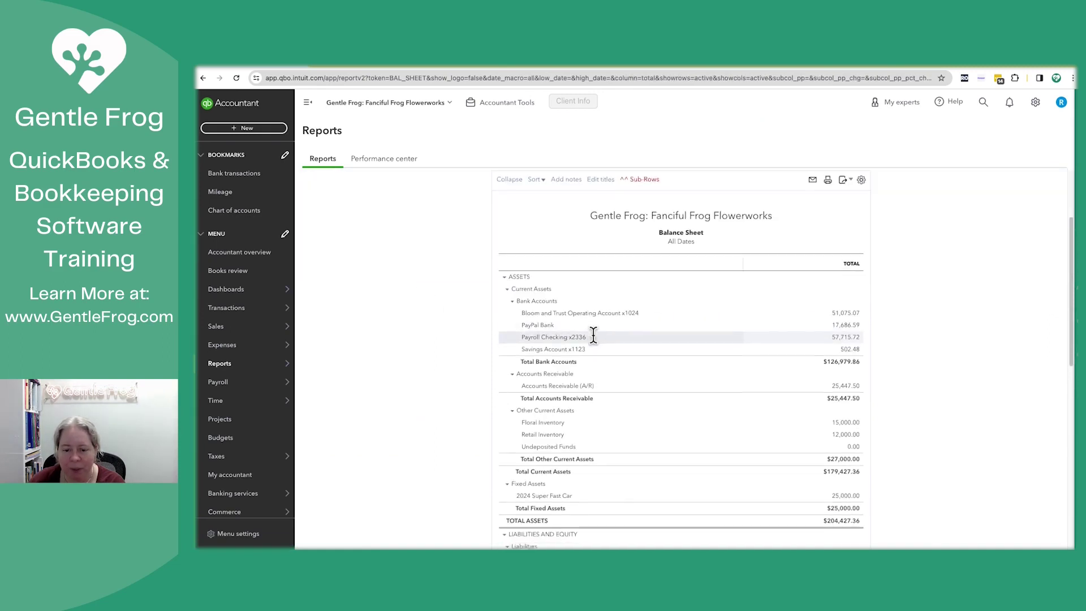
pyautogui.scroll(-1, 594, 337)
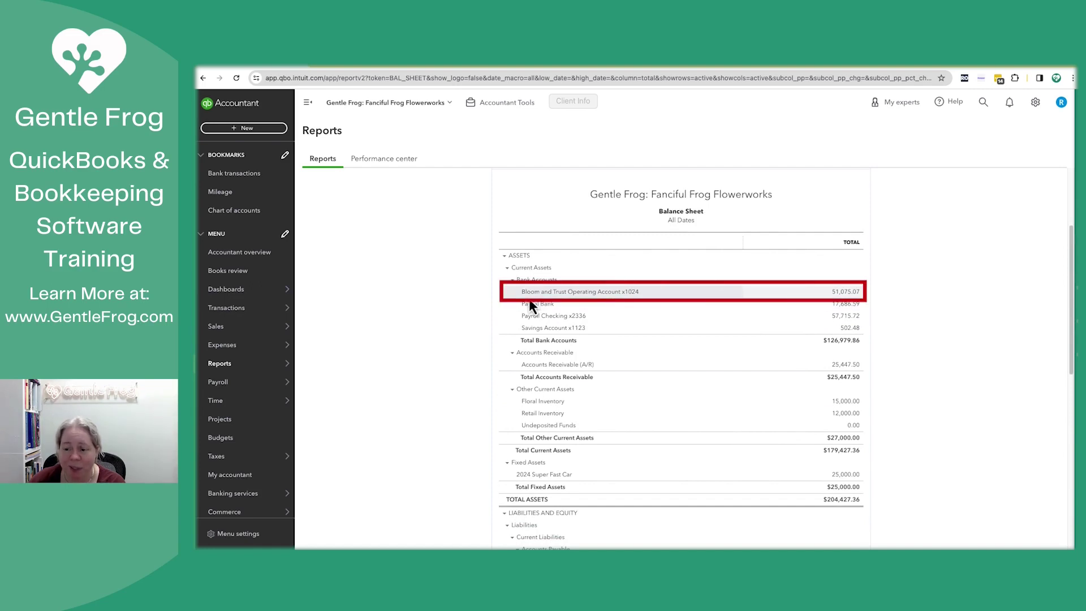
pyautogui.scroll(-1, 513, 413)
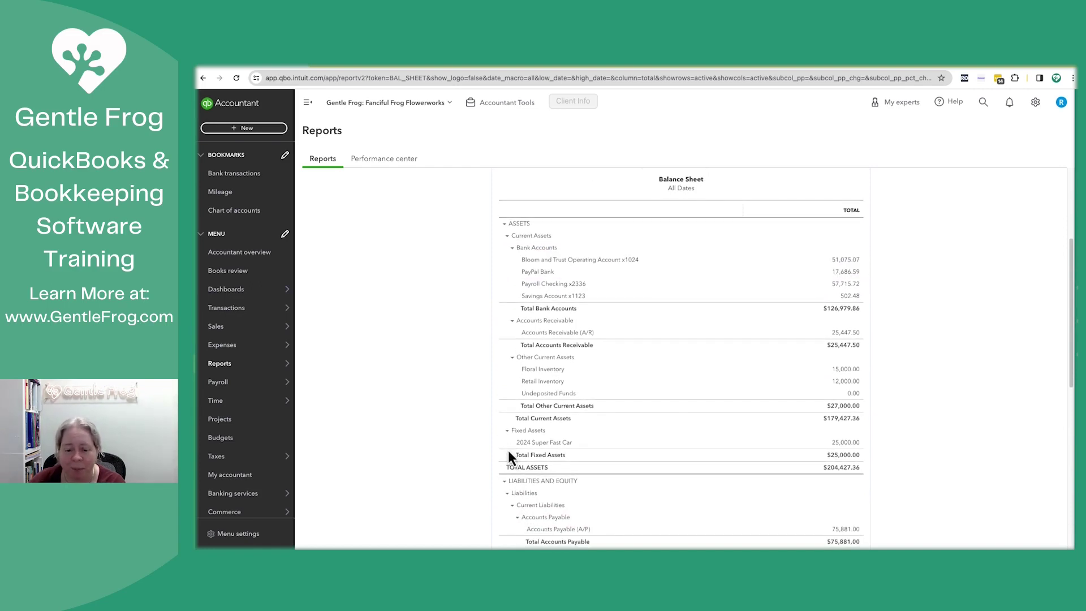
pyautogui.click(855, 447)
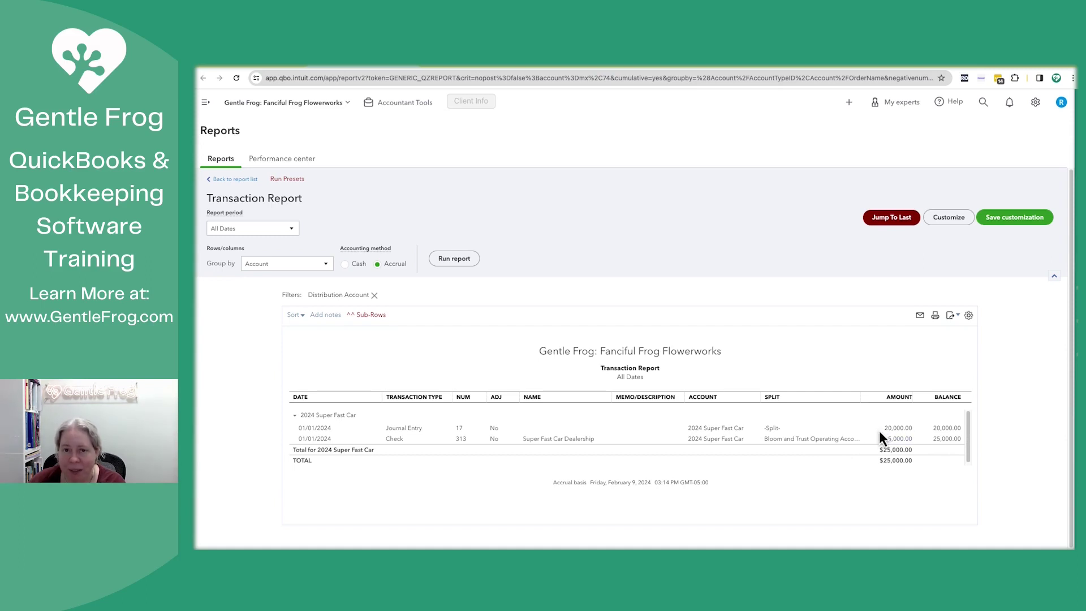
# Step: Return to the Balance Sheet and check Loan for Super Fast Car shows 20,000.00 under Long-Term Liabilities
pyautogui.click(415, 68)
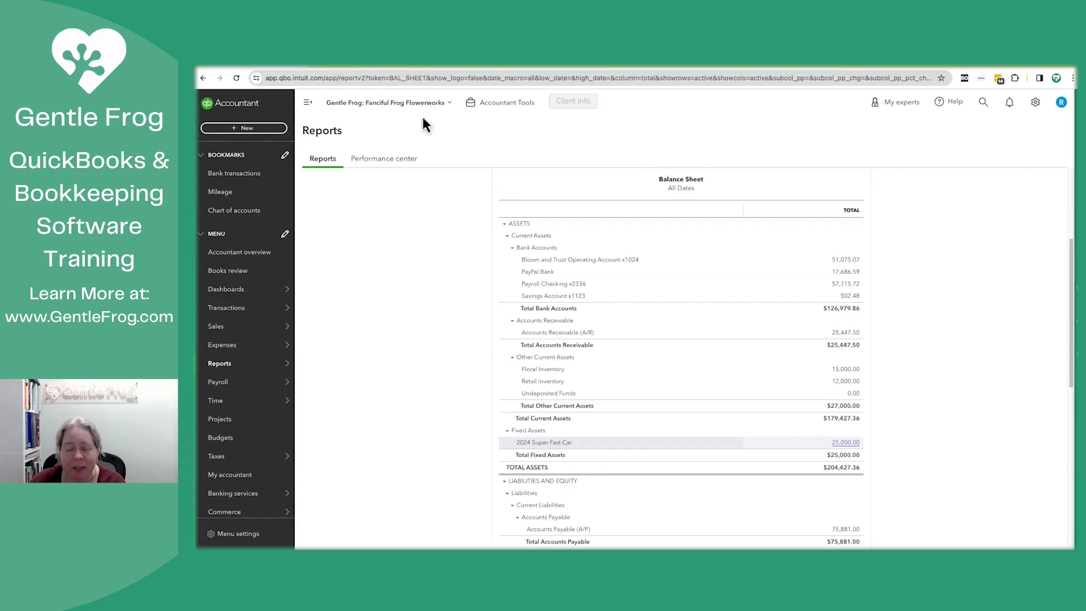
pyautogui.scroll(-1, 479, 386)
pyautogui.scroll(-6, 479, 380)
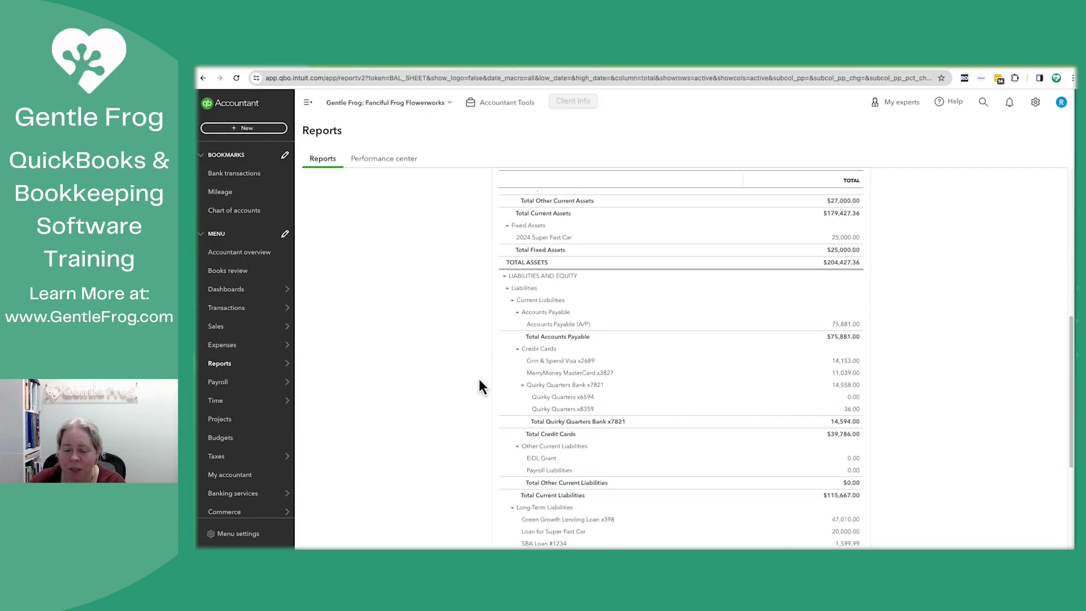
pyautogui.scroll(-1, 479, 387)
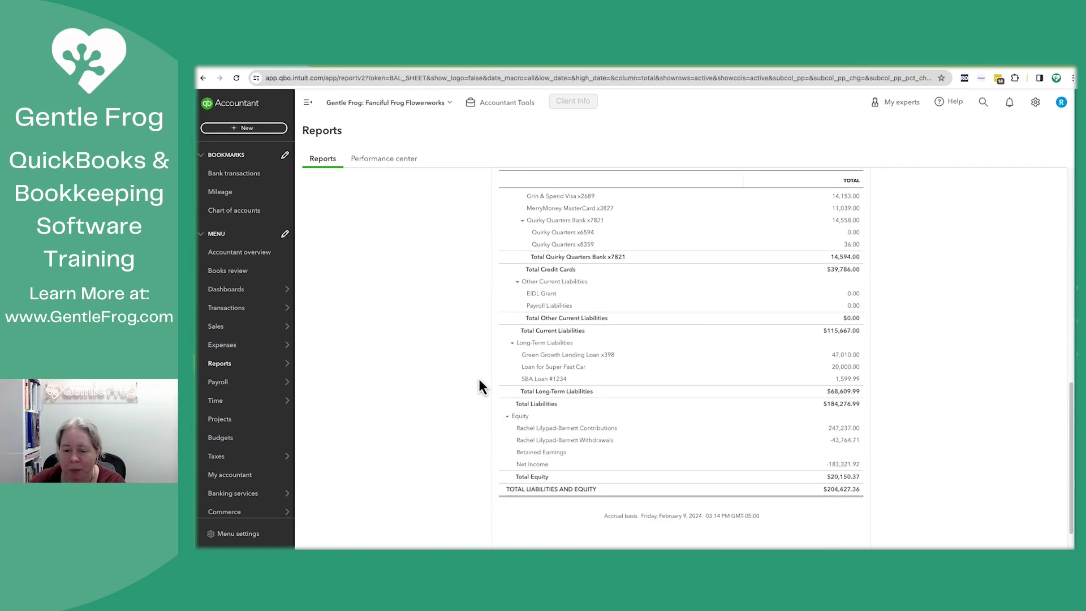